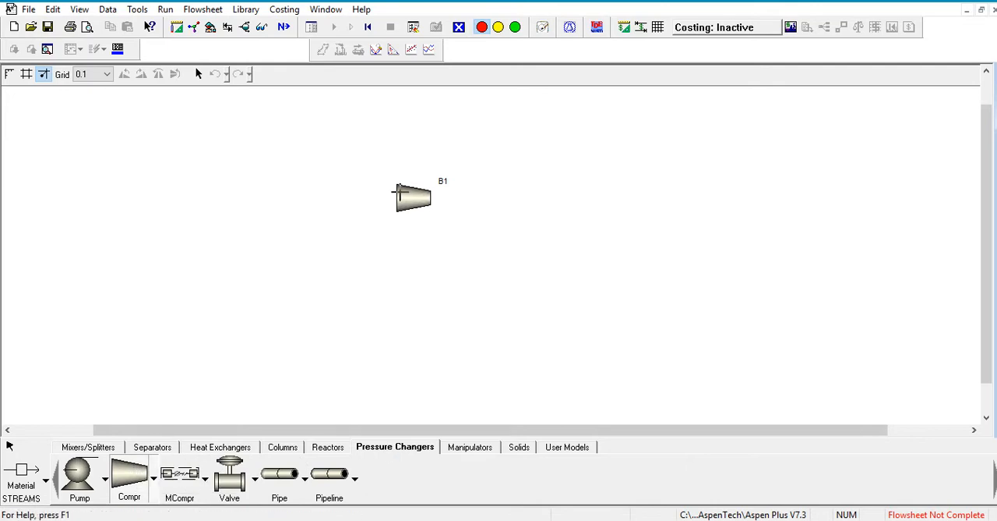
- Connect one material stream to the feed inlet of compressor B1 and another from its required product outlet
click(21, 470)
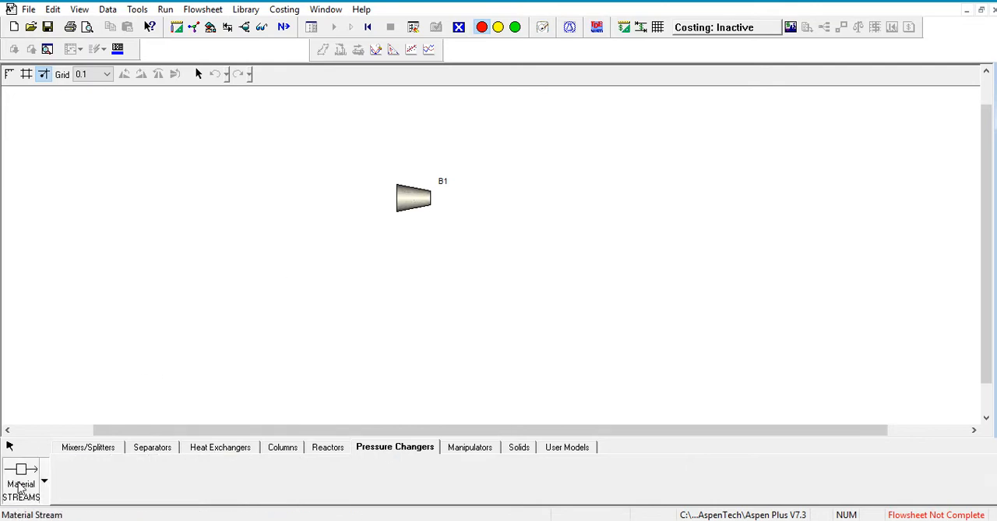
click(363, 139)
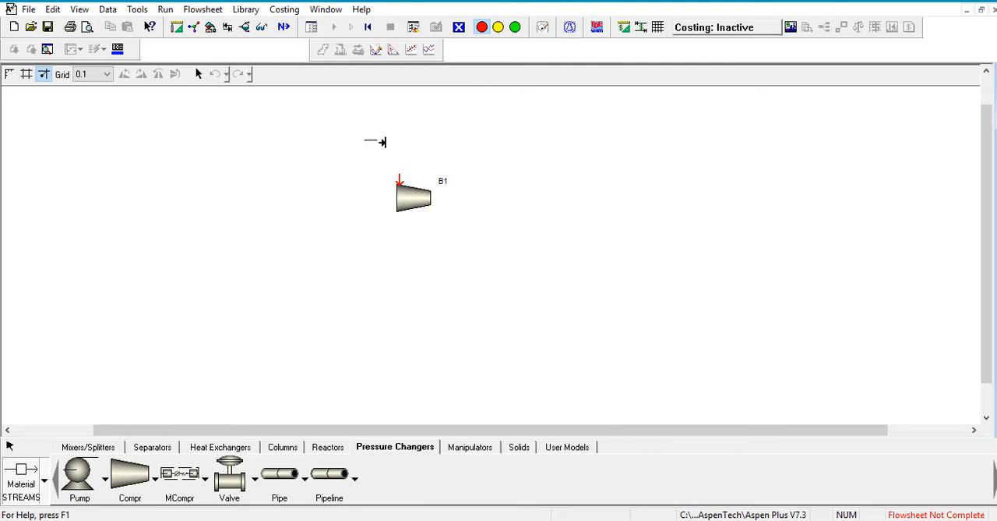
click(398, 181)
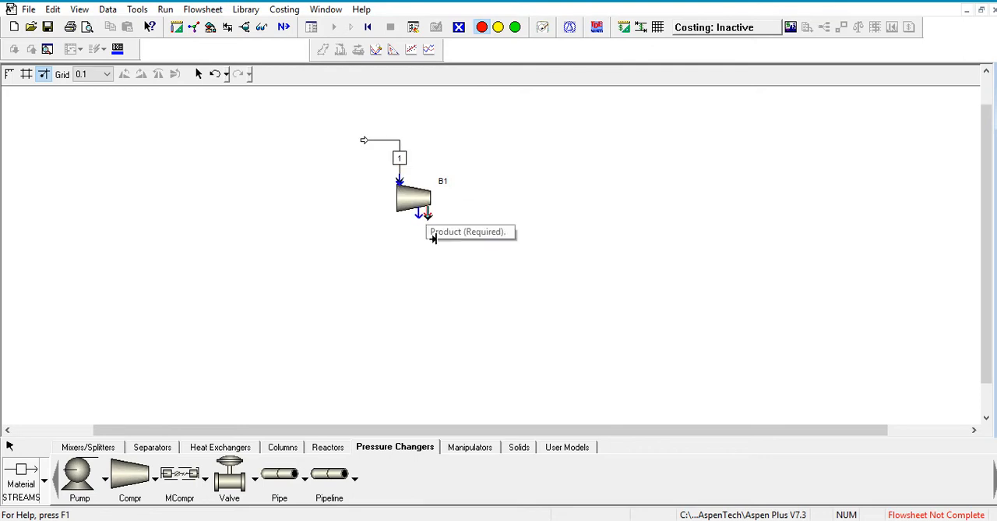
click(427, 213)
click(486, 253)
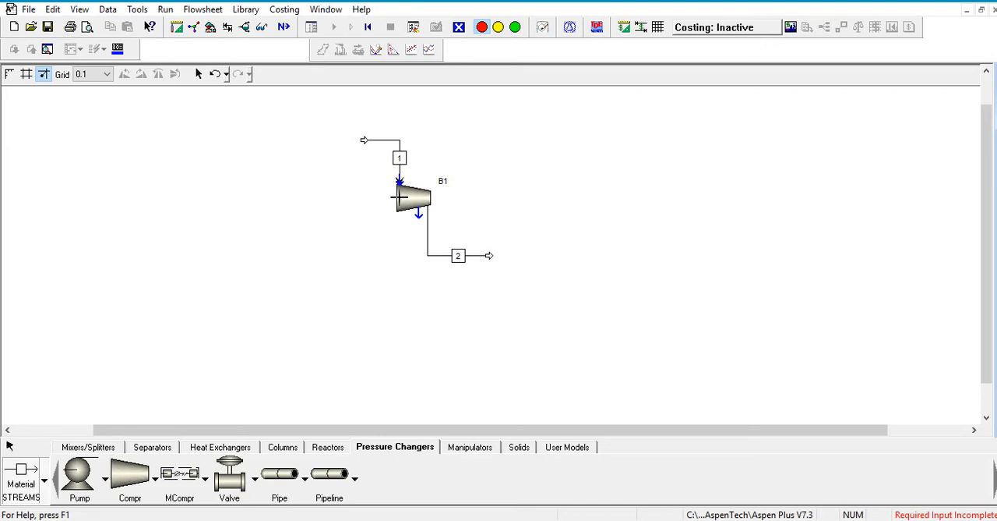
right_click(428, 199)
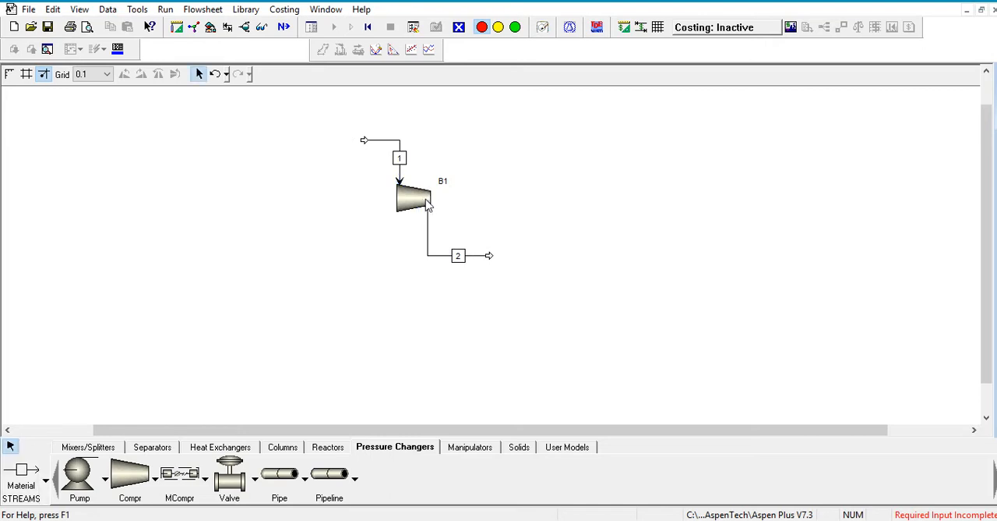
- Rename the compressor block B1 to COMPR
click(417, 204)
key(ctrl+m)
text(COMPR)
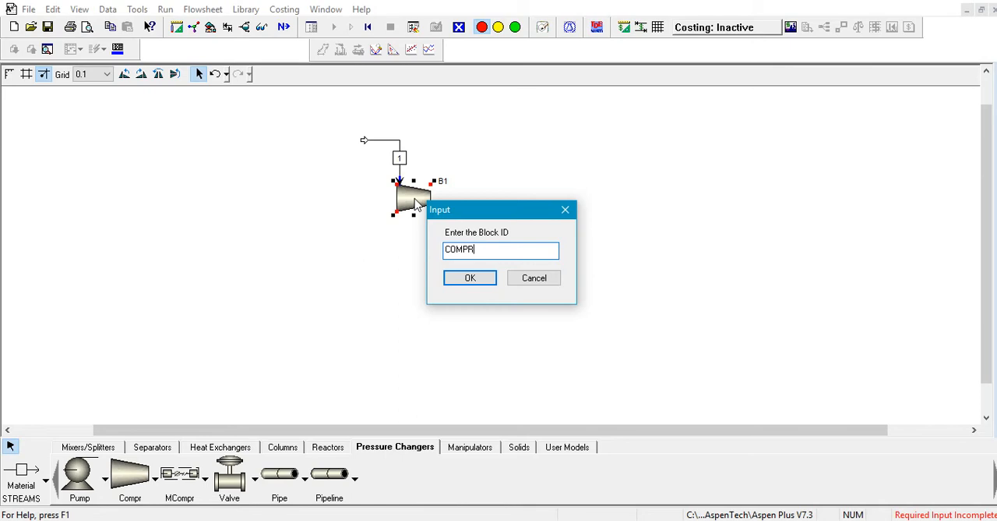
key(Return)
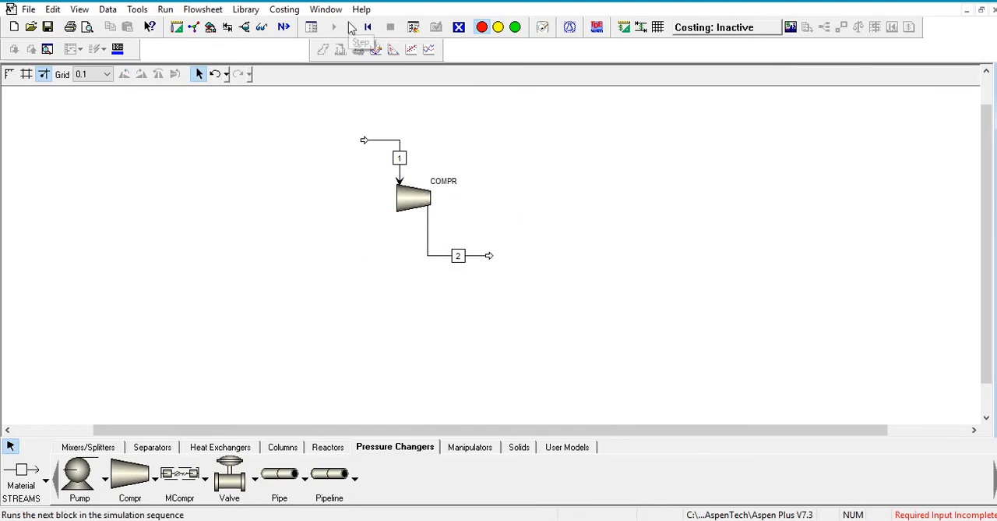
- Specify feed stream 1 with a temperature of 50 C, a pressure of 1 bar and a total mole flow of 1 kmol/hr
click(265, 29)
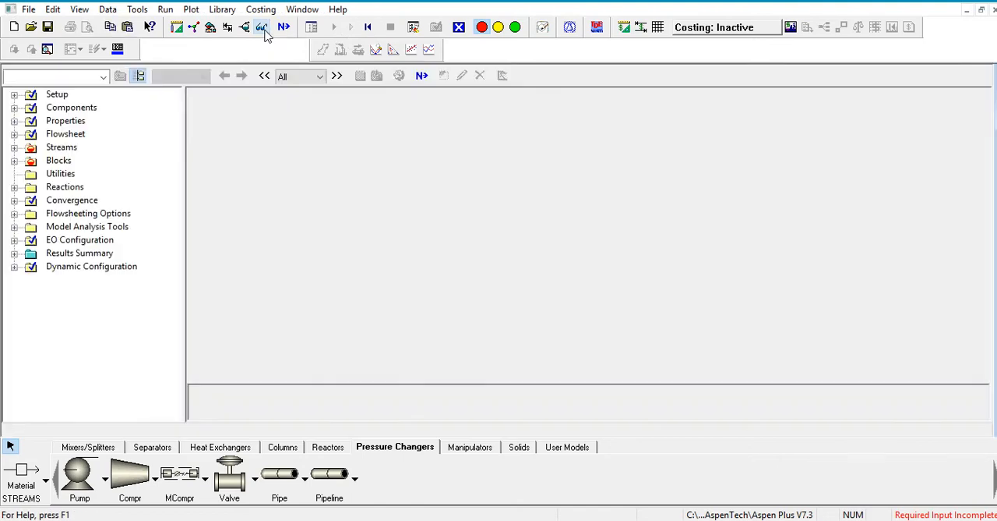
click(85, 110)
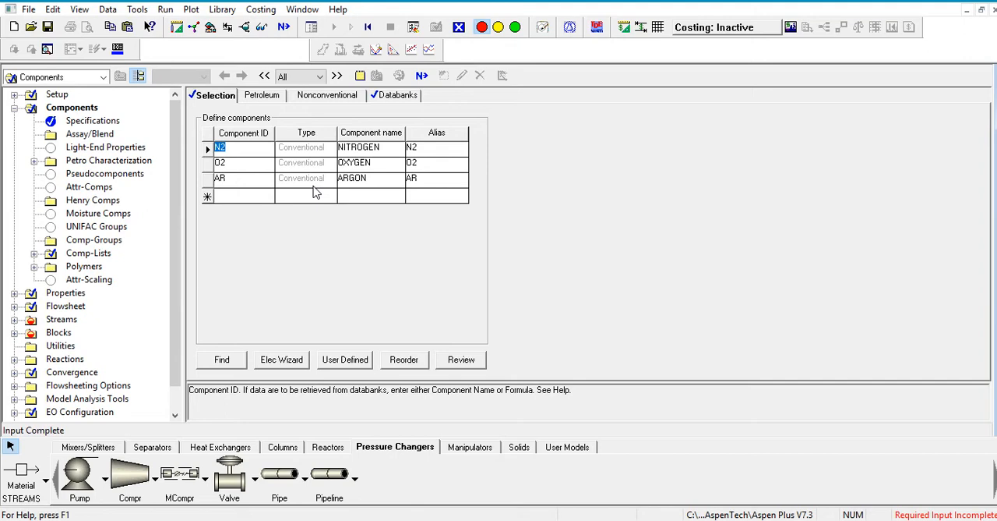
scroll(179, 271, down, 1)
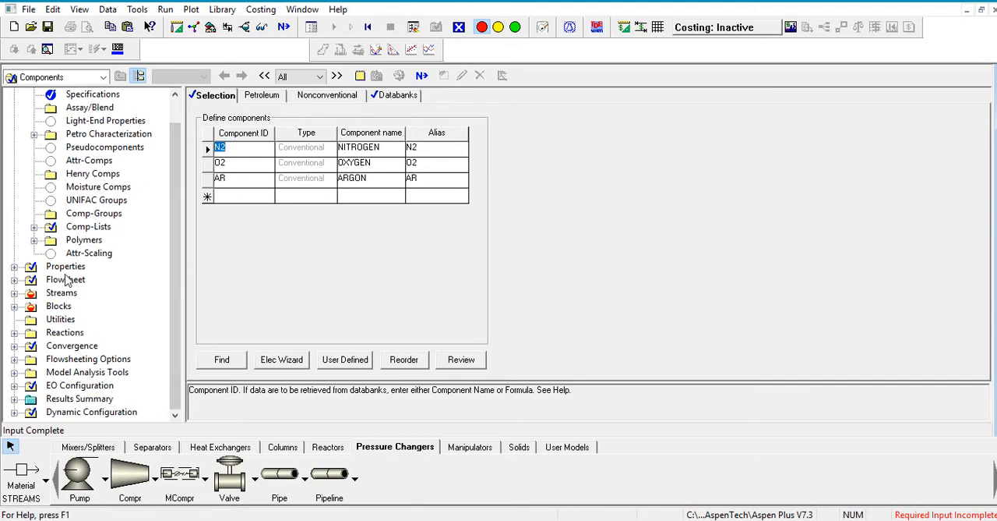
click(66, 293)
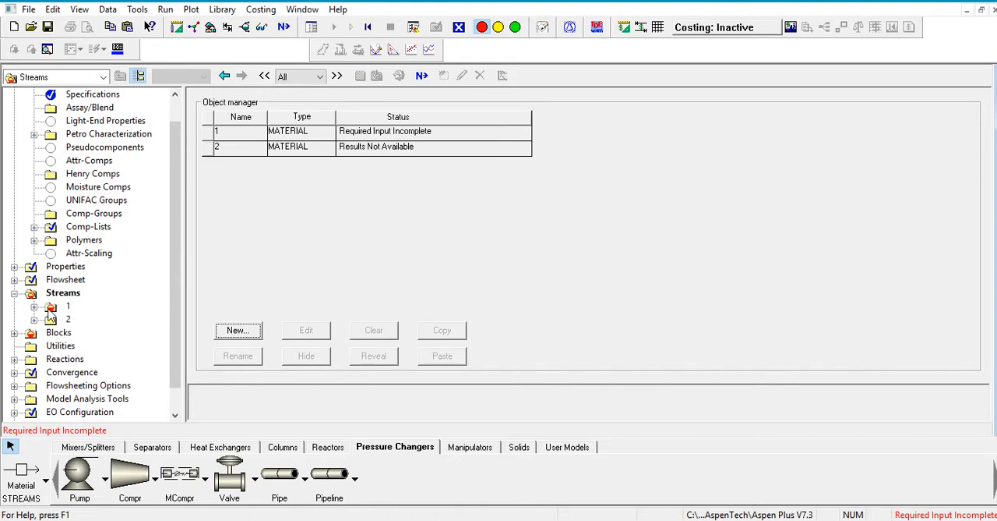
double_click(51, 308)
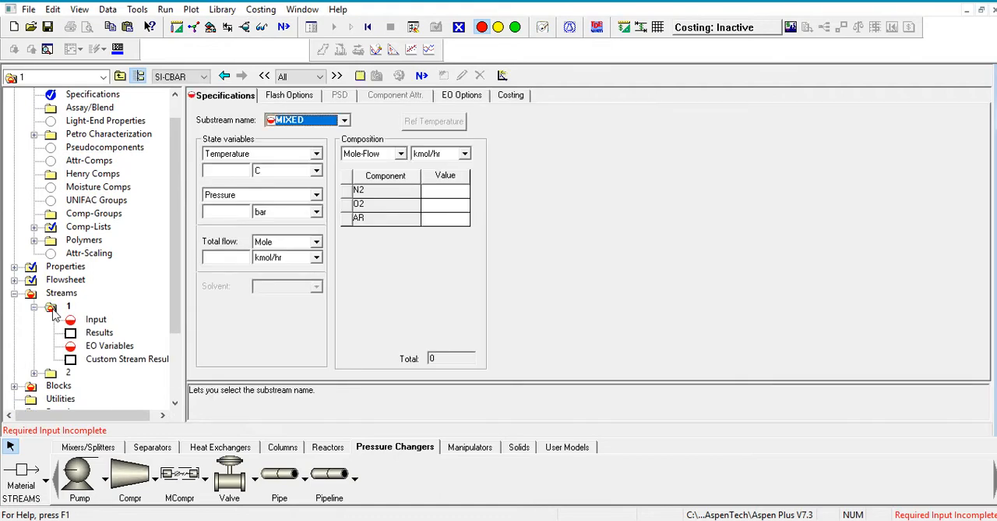
click(235, 171)
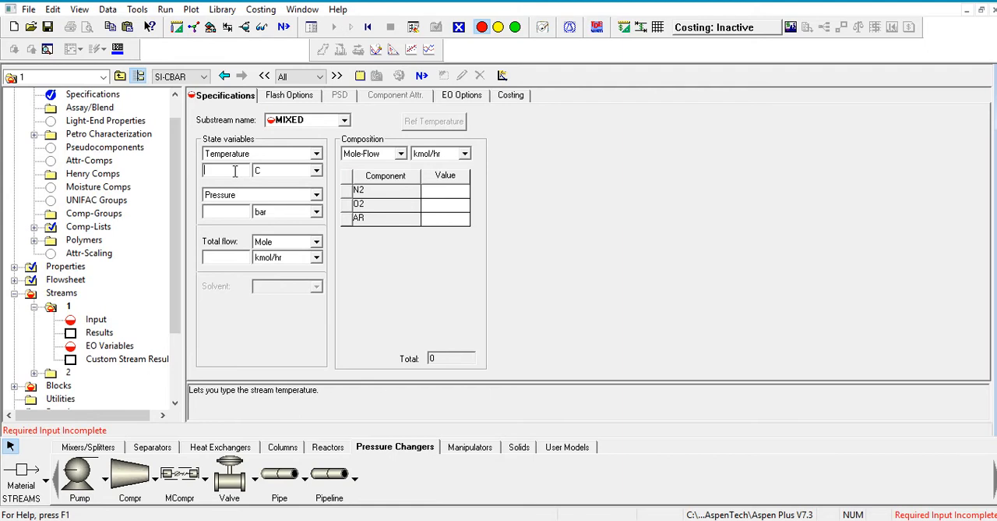
text(501)
key(BackSpace)
click(230, 209)
text(1)
click(226, 257)
text(1)
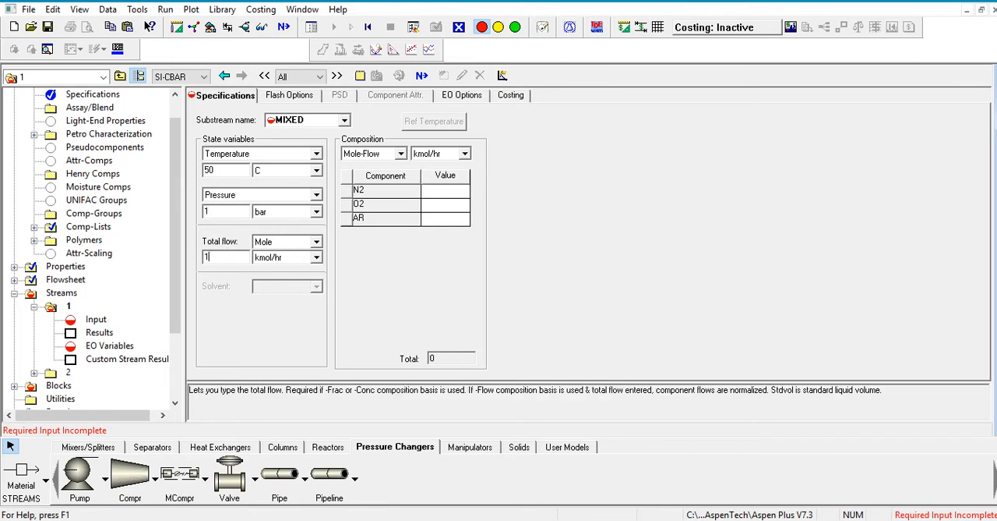
- Enter stream 1's mole-flow composition as 0.79 kmol/hr N2 and 0.21 kmol/hr O2, leaving AR empty
click(447, 182)
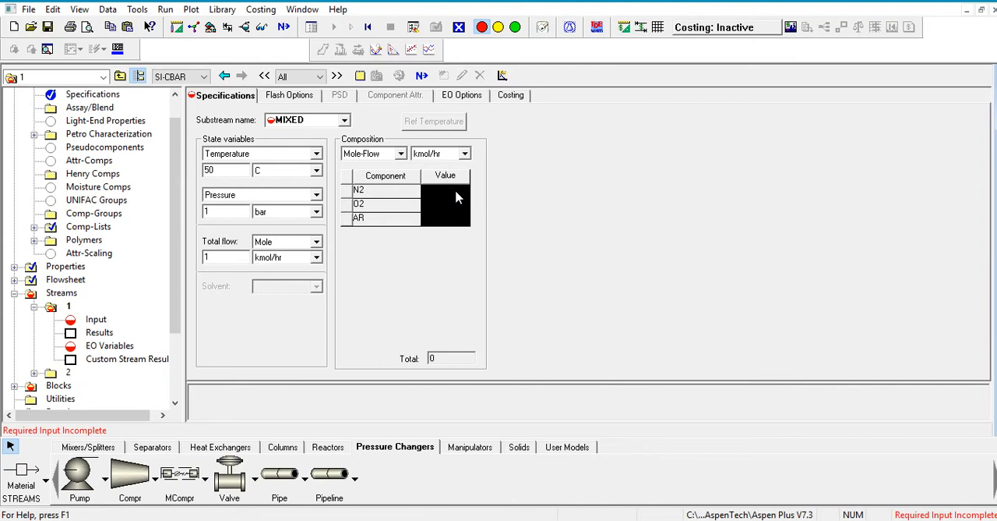
click(456, 190)
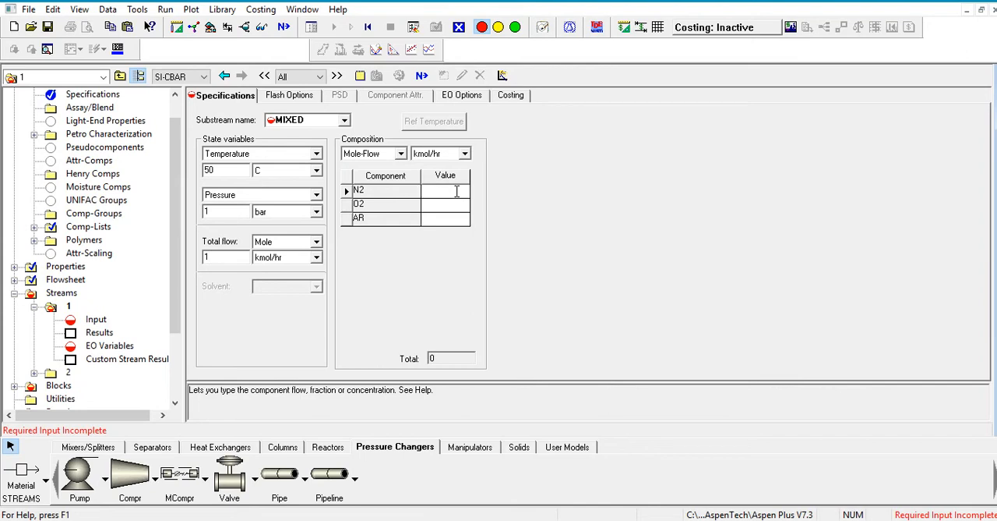
text(0.79)
click(457, 204)
text(0.21)
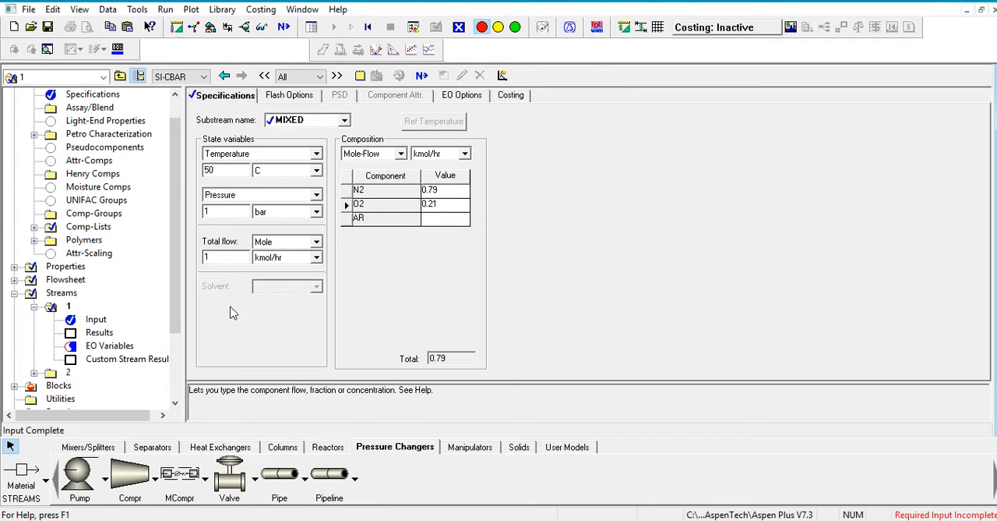
click(438, 220)
- Set up the COMPR block as an isentropic compressor with a discharge pressure of 50 bar
drag(180, 250, 178, 300)
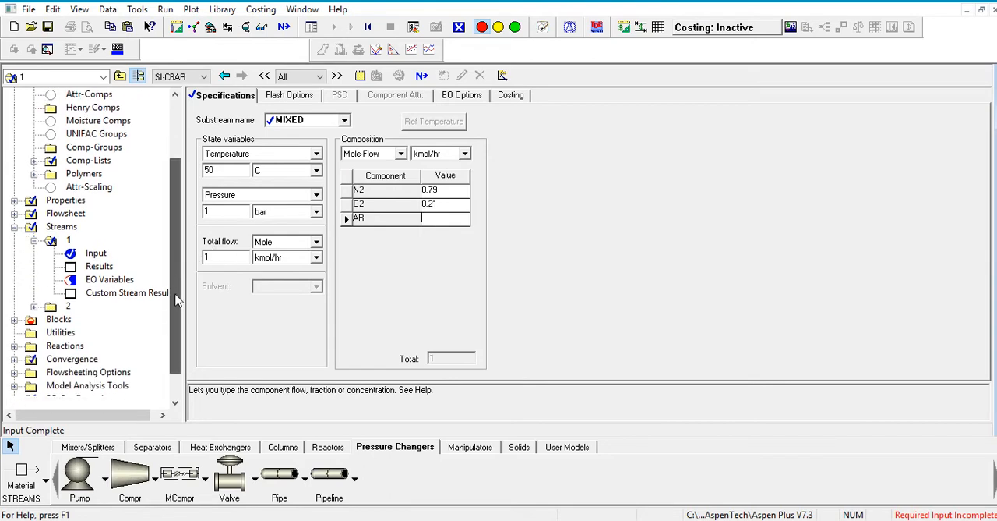
click(58, 319)
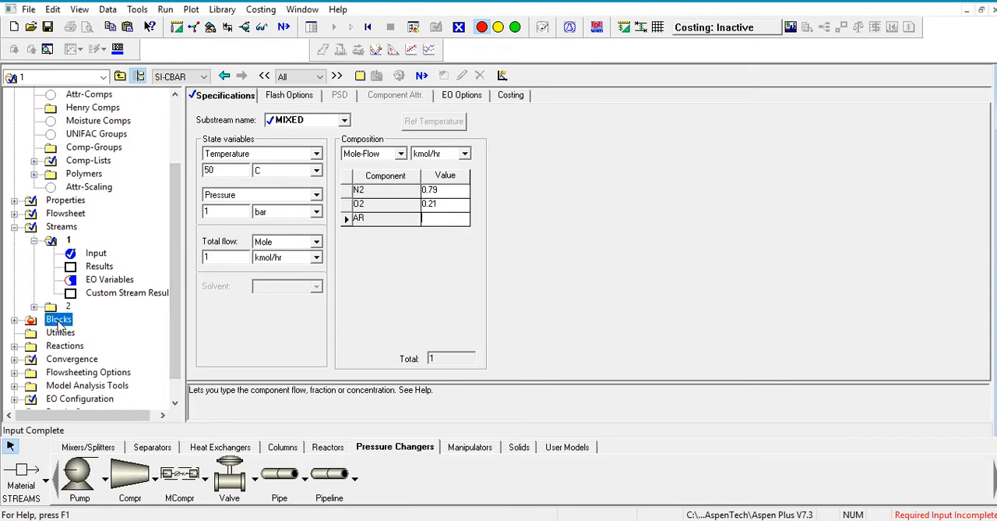
click(74, 332)
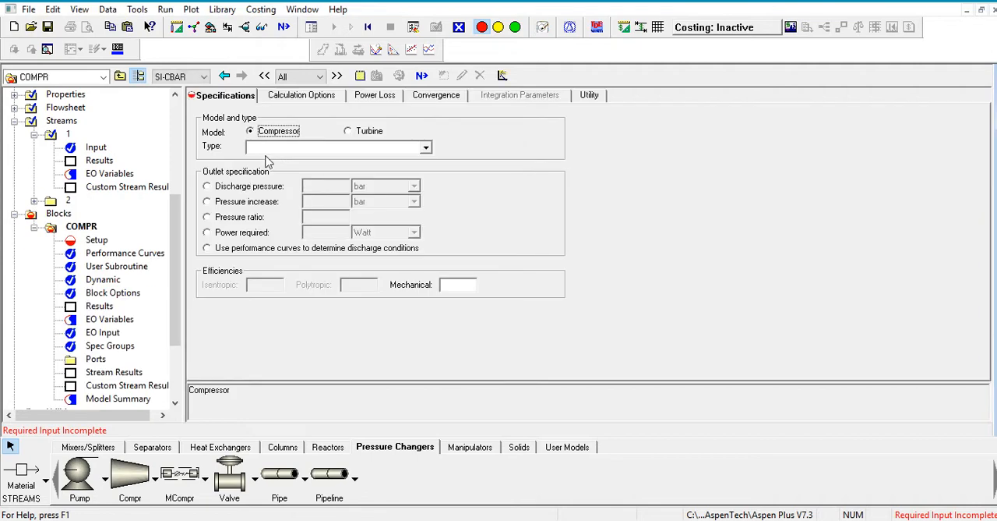
click(275, 151)
click(279, 161)
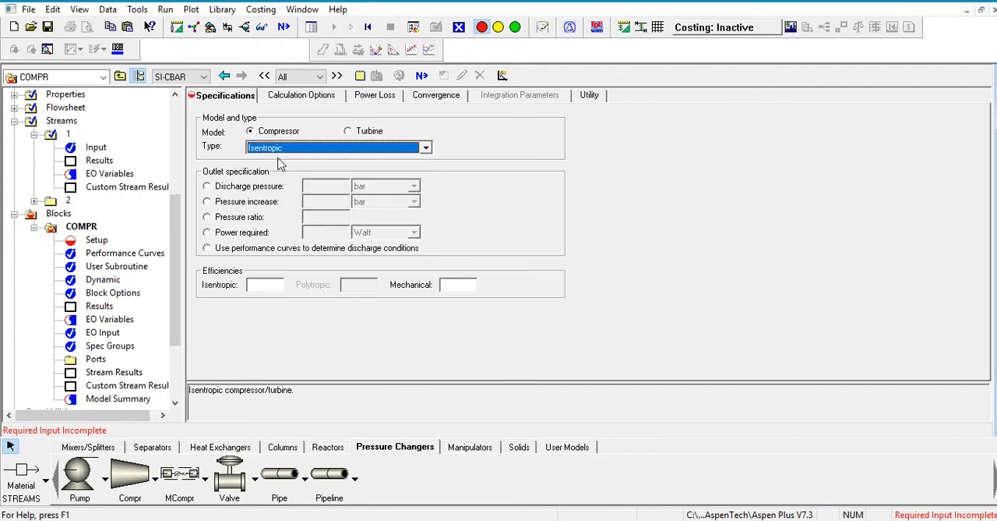
click(283, 190)
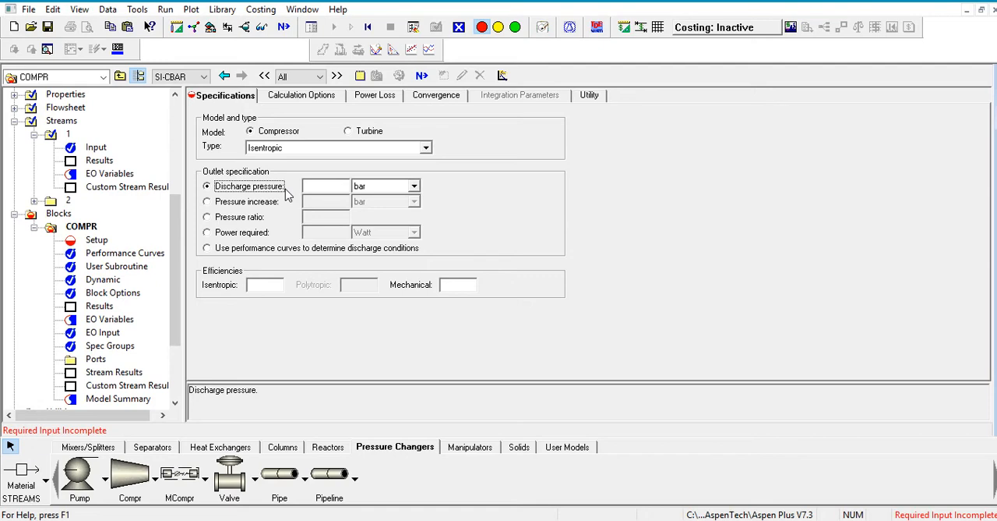
click(340, 189)
text(50)
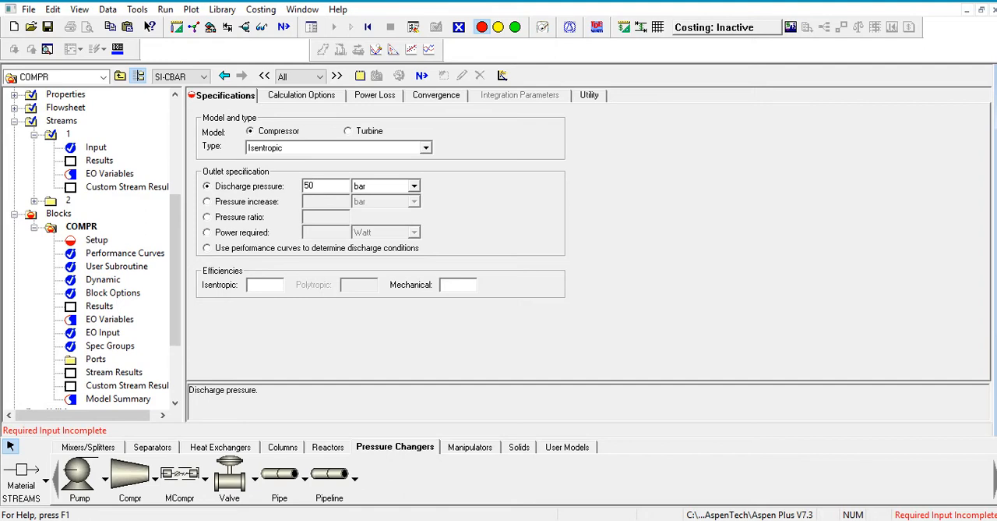
- Set the compressor's isentropic efficiency to 0.9 and its mechanical efficiency to 0.8
click(262, 287)
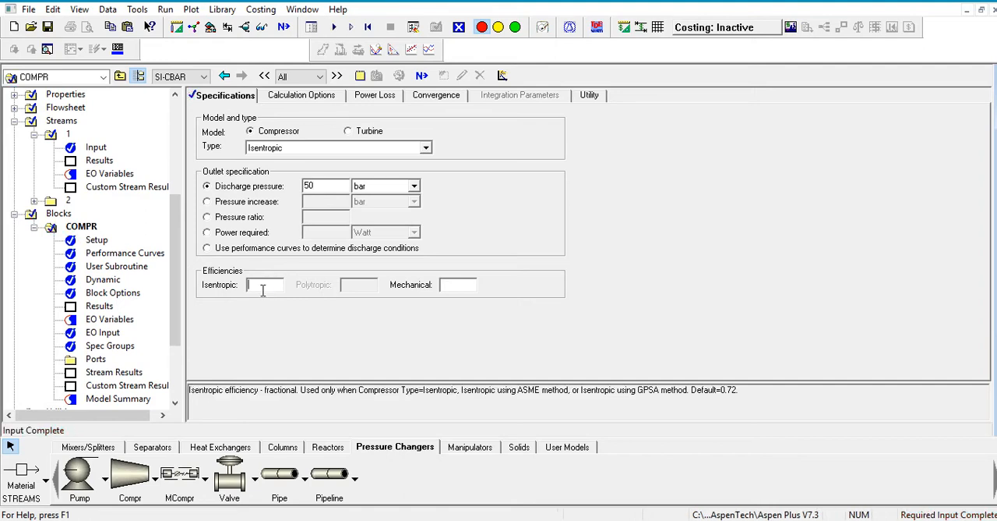
text(.9)
click(467, 283)
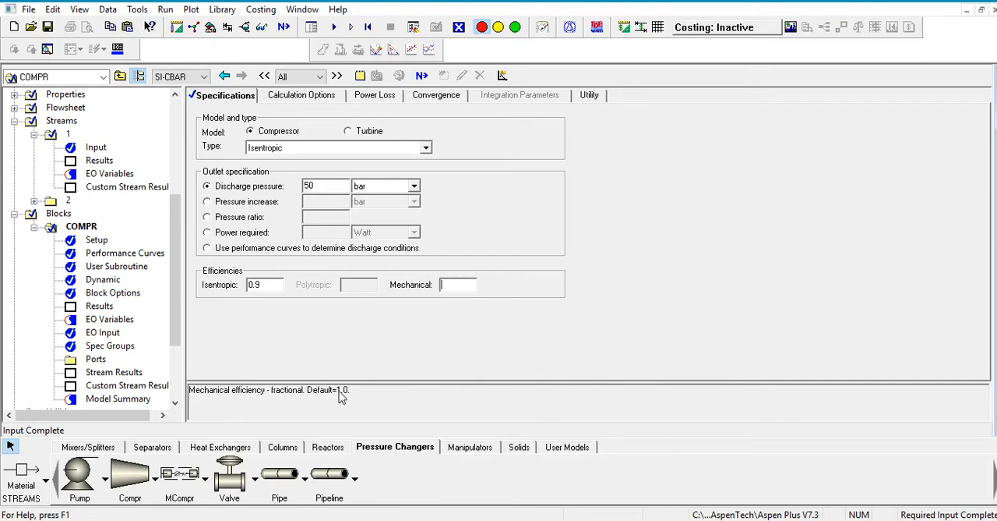
text(.8)
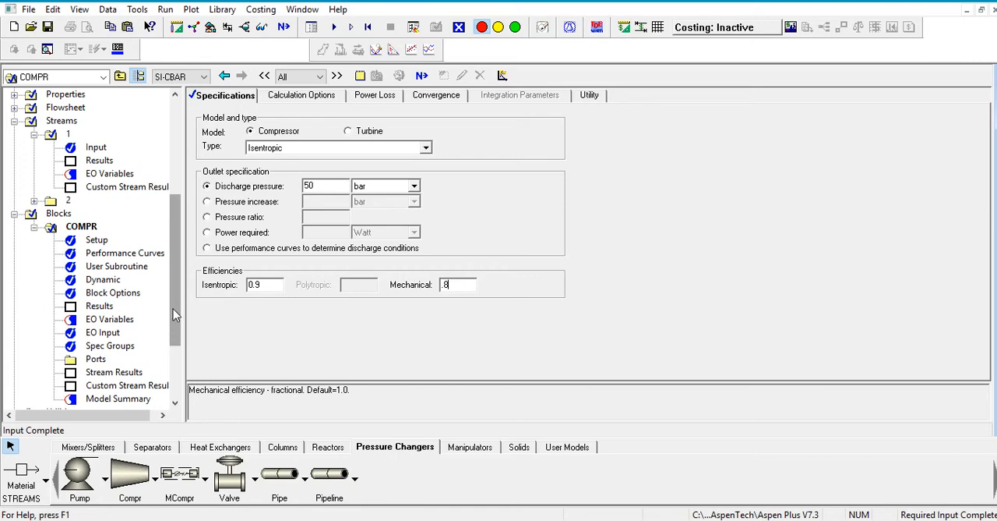
- Run the simulation and reinitialize it to purge all results
drag(174, 324, 191, 190)
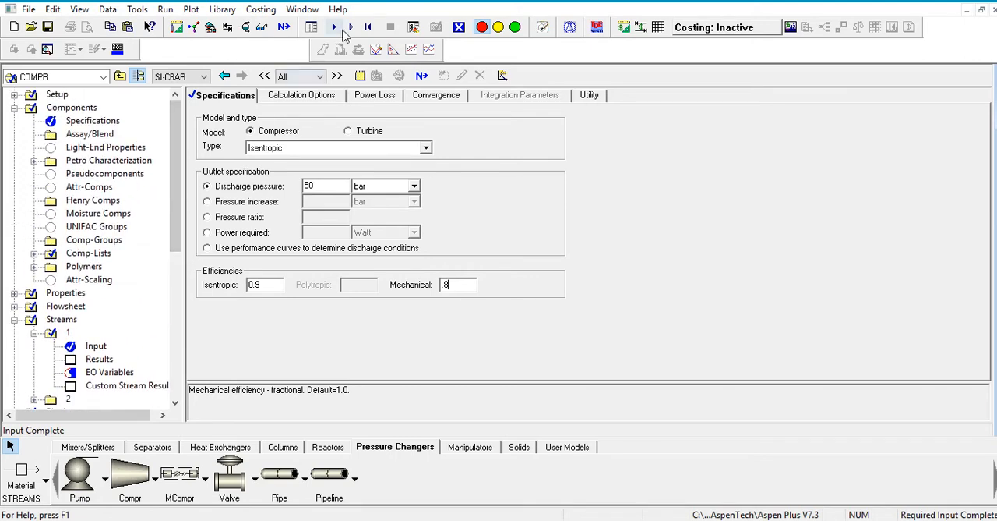
click(336, 28)
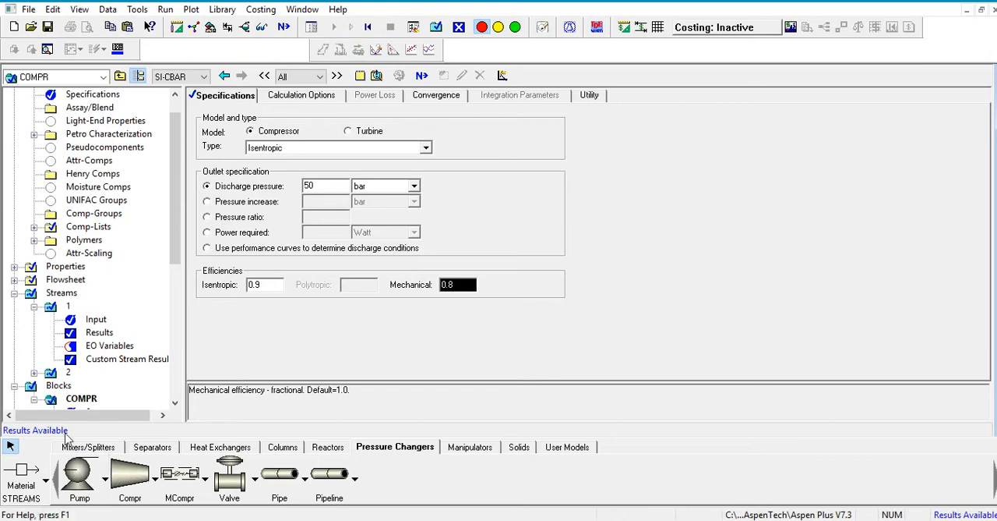
click(368, 28)
click(437, 395)
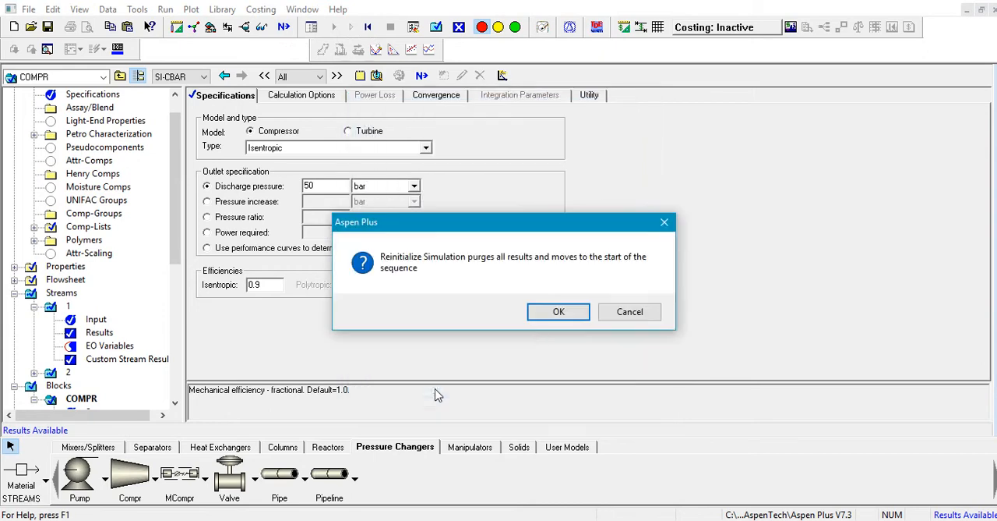
click(558, 313)
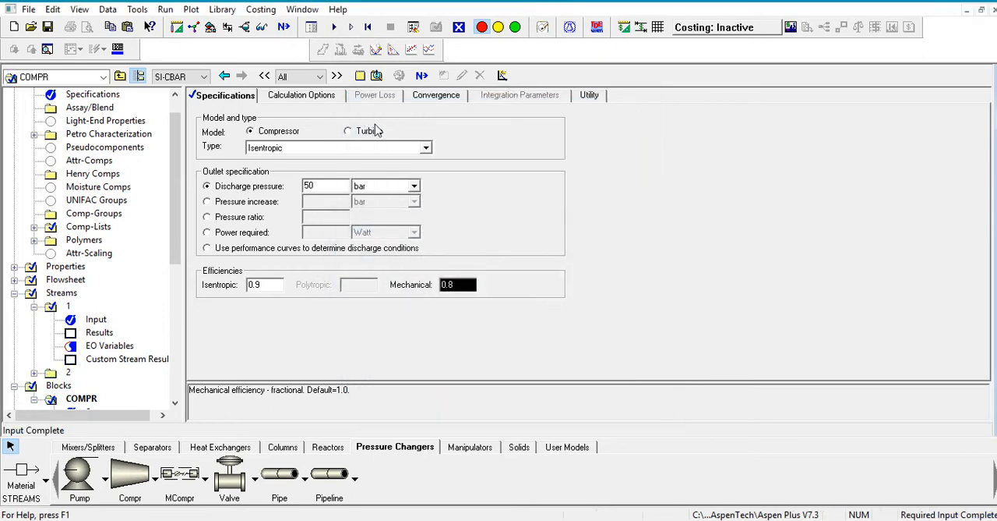
- Enter Simulation-1 as the title in the global setup specifications and run the simulation
click(284, 26)
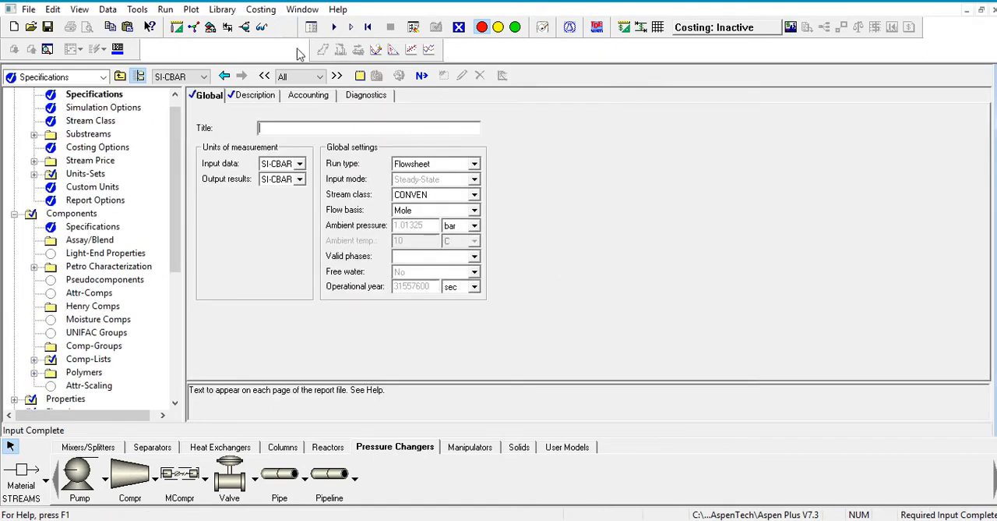
text(Simulation-1)
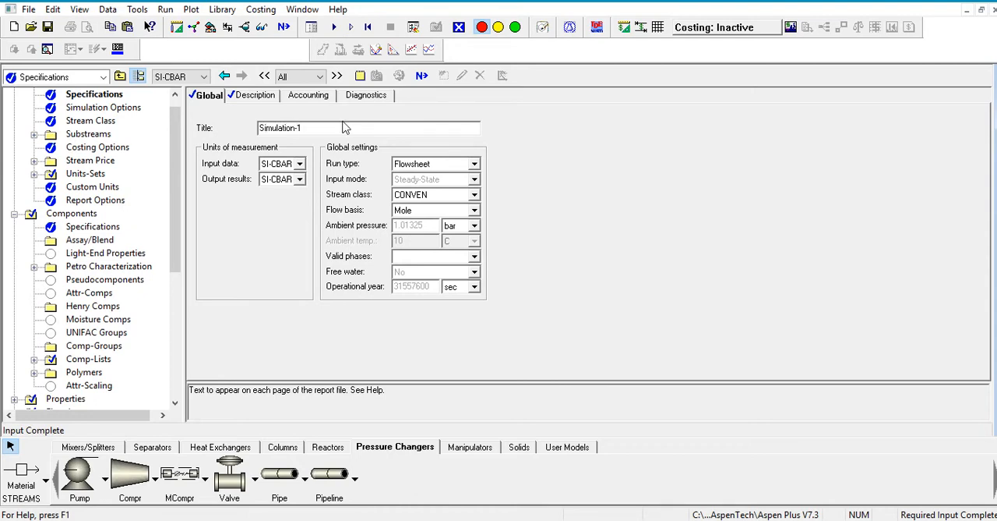
click(285, 29)
click(549, 331)
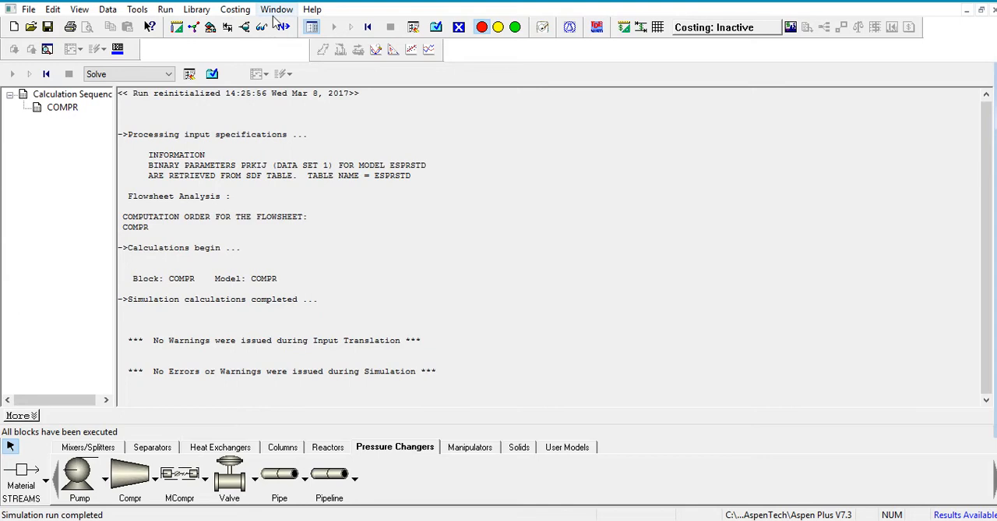
- Review the results of all material streams and the results summary of the COMPR block
click(213, 74)
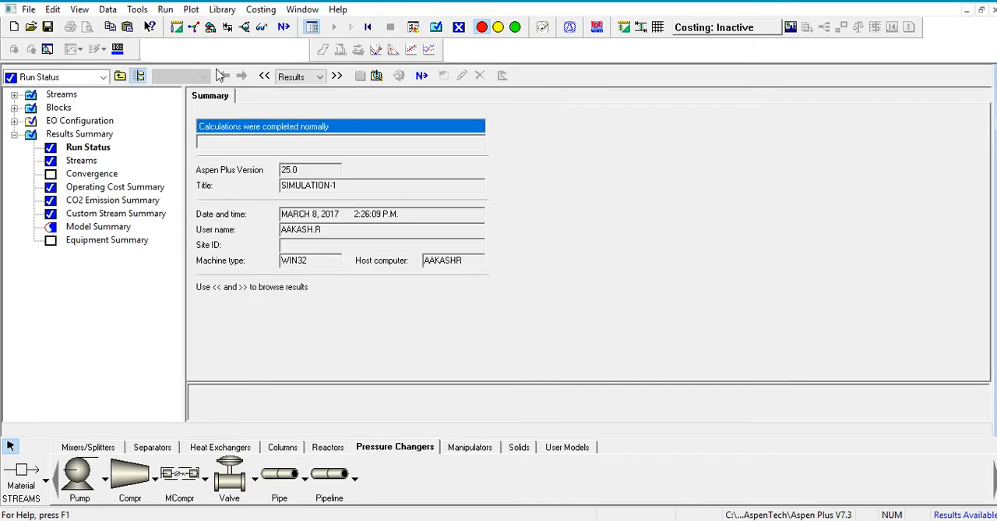
click(64, 109)
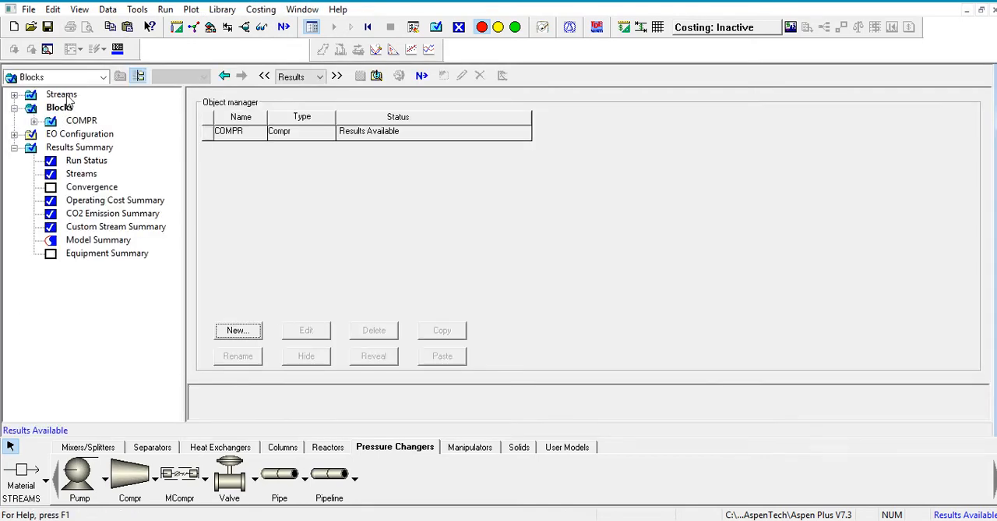
click(66, 95)
click(69, 110)
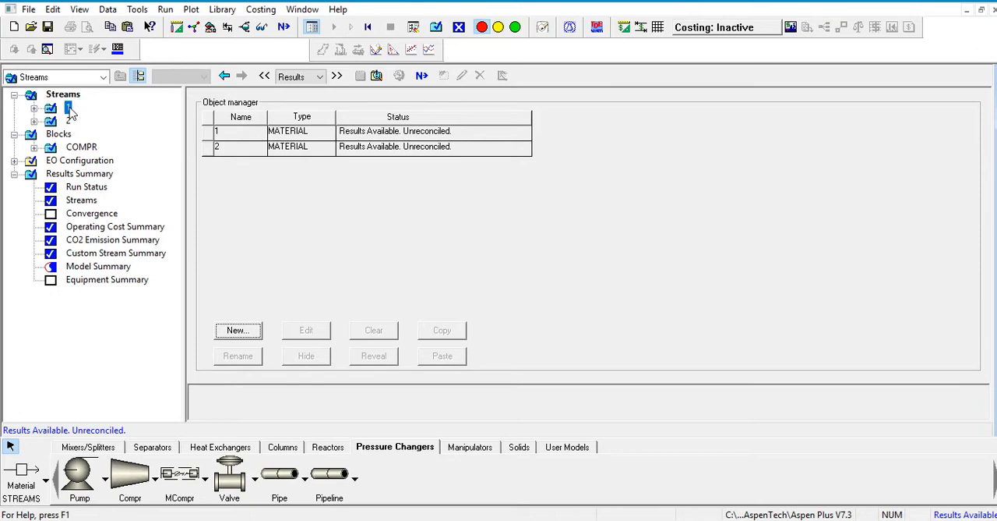
click(287, 134)
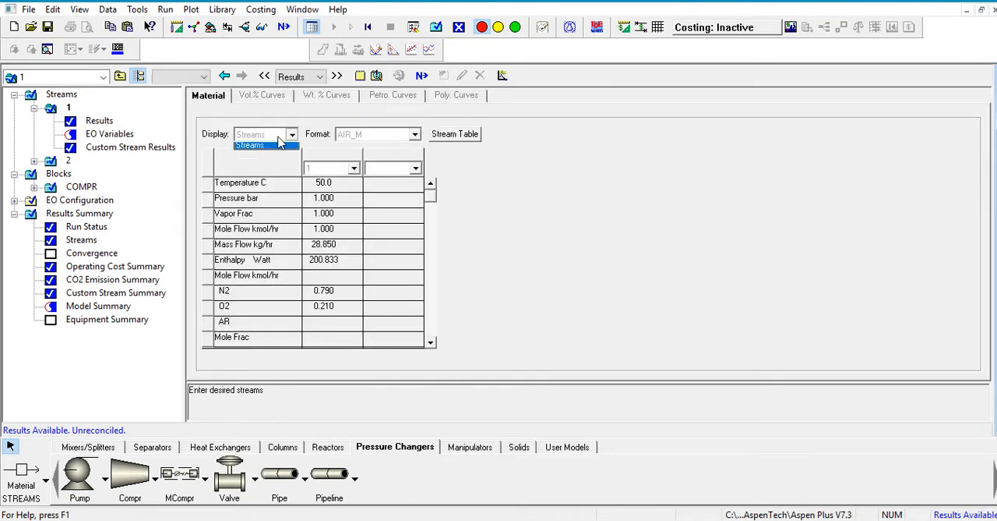
click(261, 145)
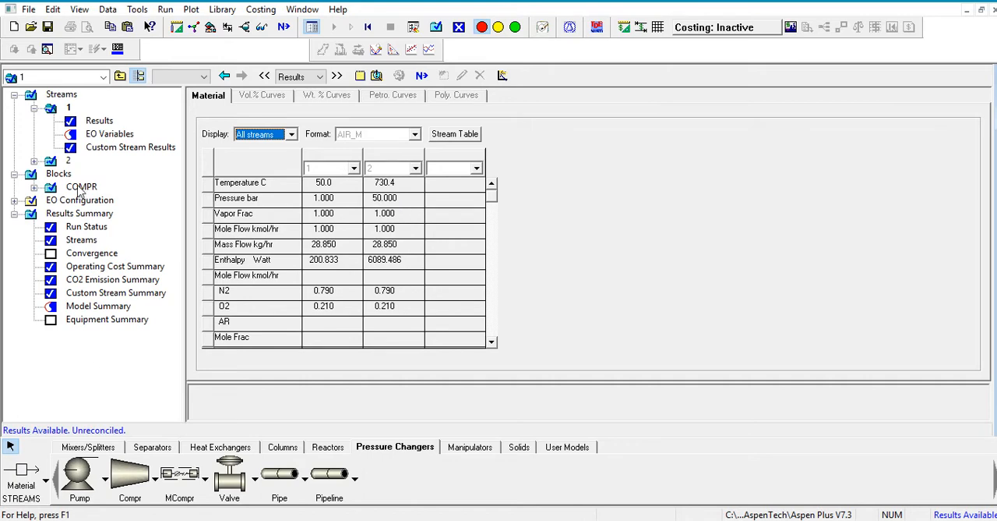
click(81, 187)
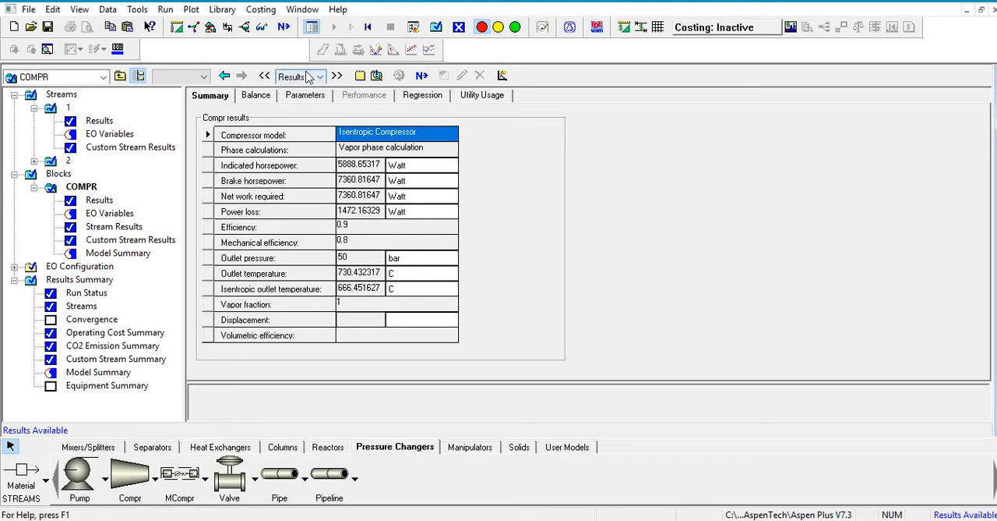
- Reinitialize the whole simulation to purge its results and return to the start of the sequence
click(261, 28)
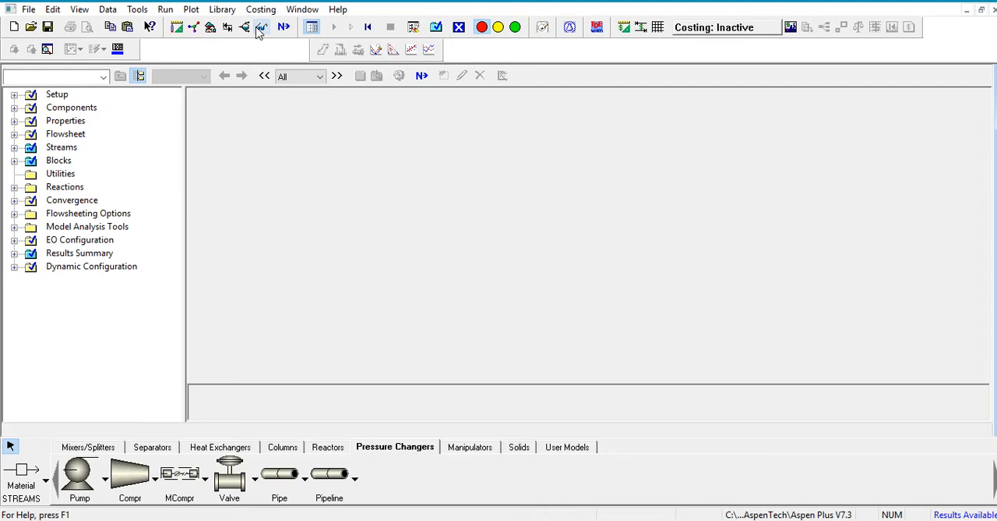
click(368, 27)
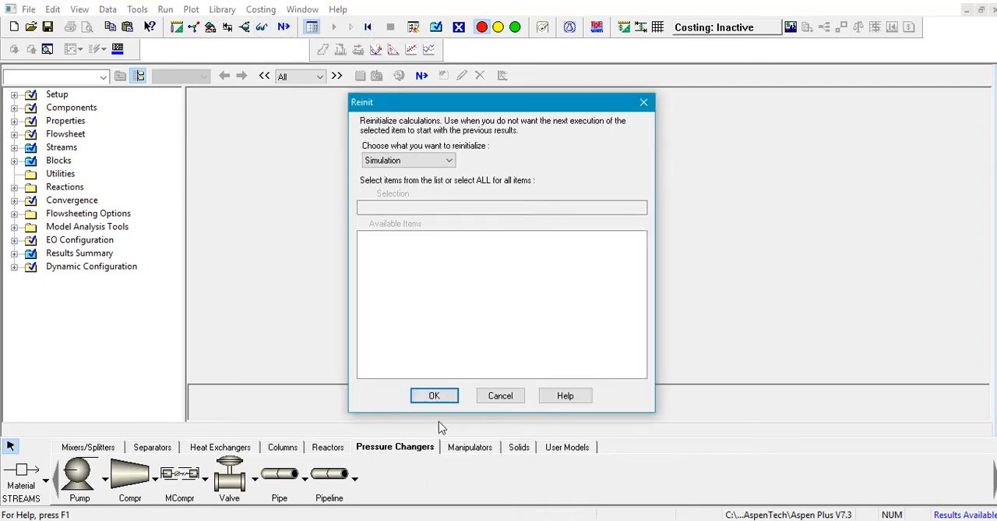
click(443, 394)
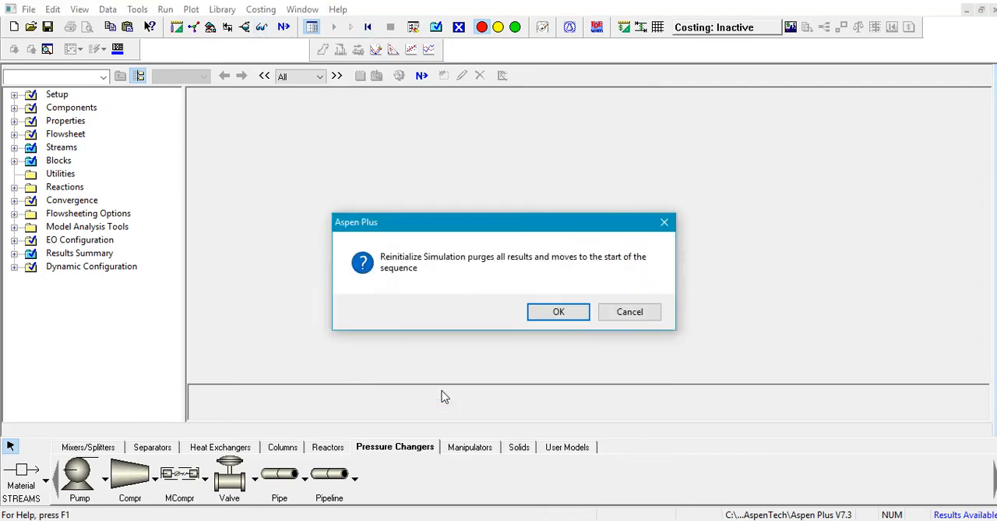
click(559, 312)
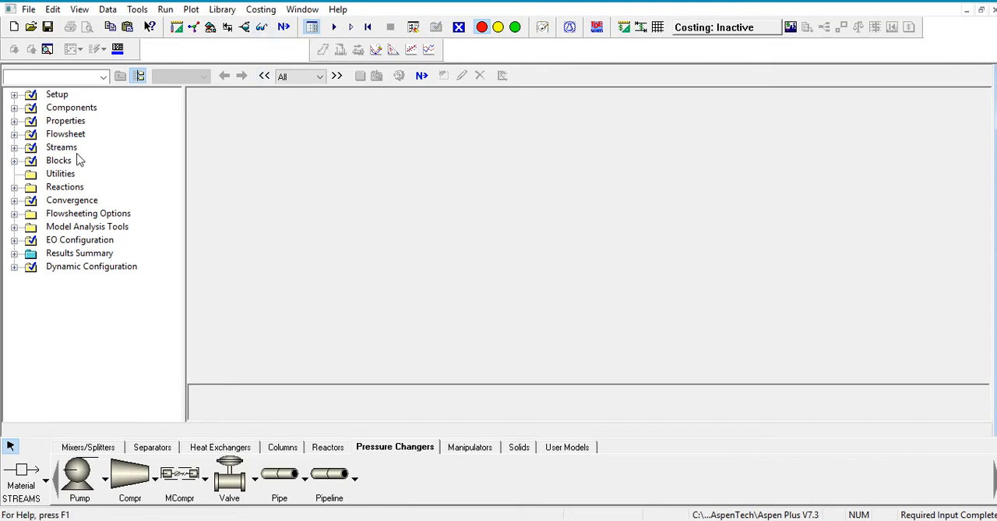
- Create a new sensitivity analysis with the ID S-1 under the model analysis tools
click(91, 226)
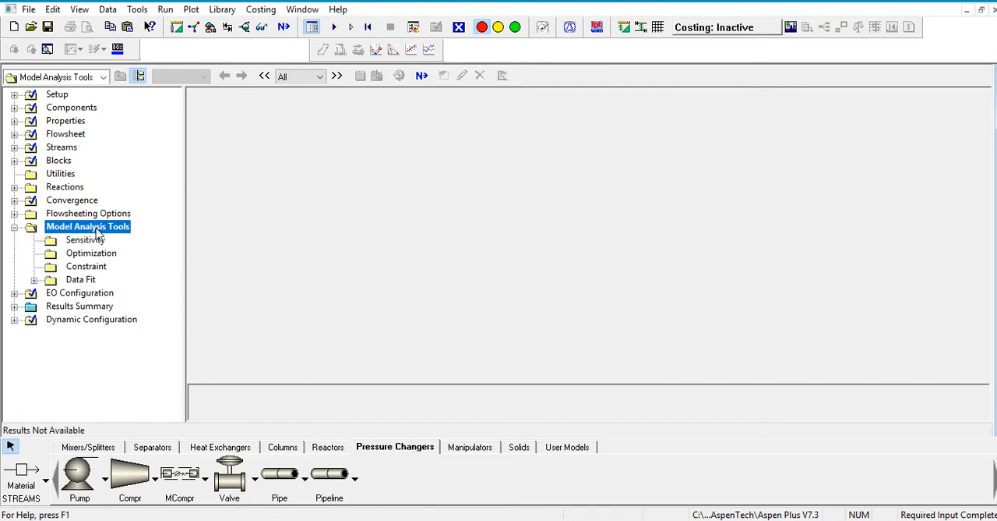
click(95, 241)
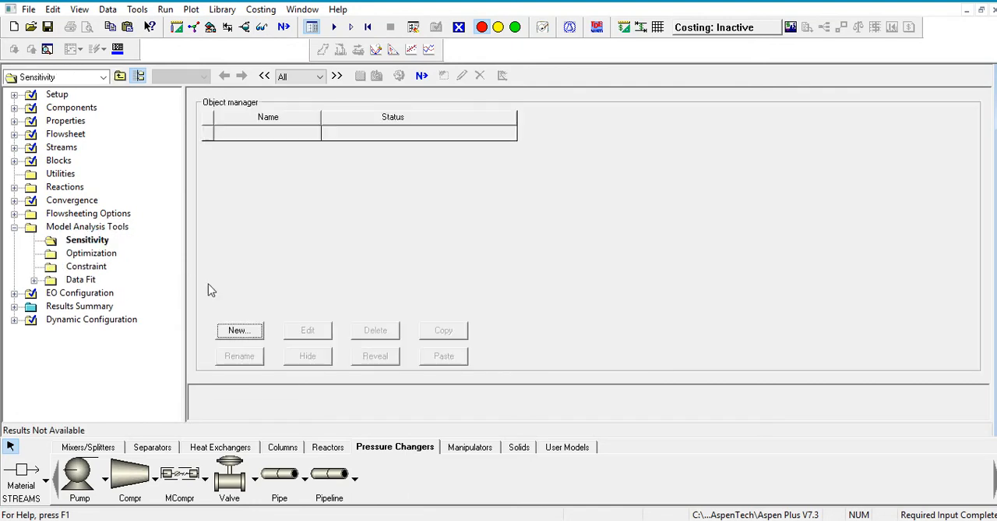
click(236, 330)
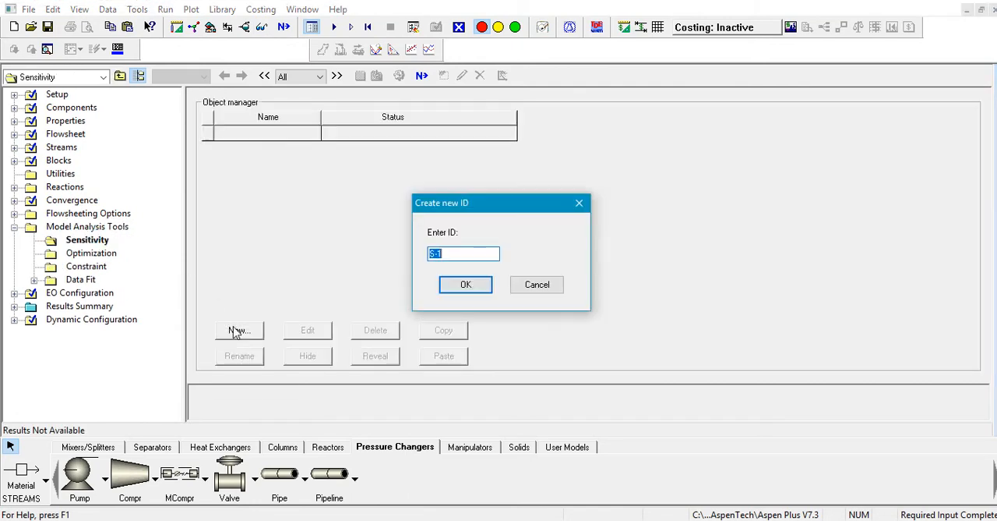
key(Return)
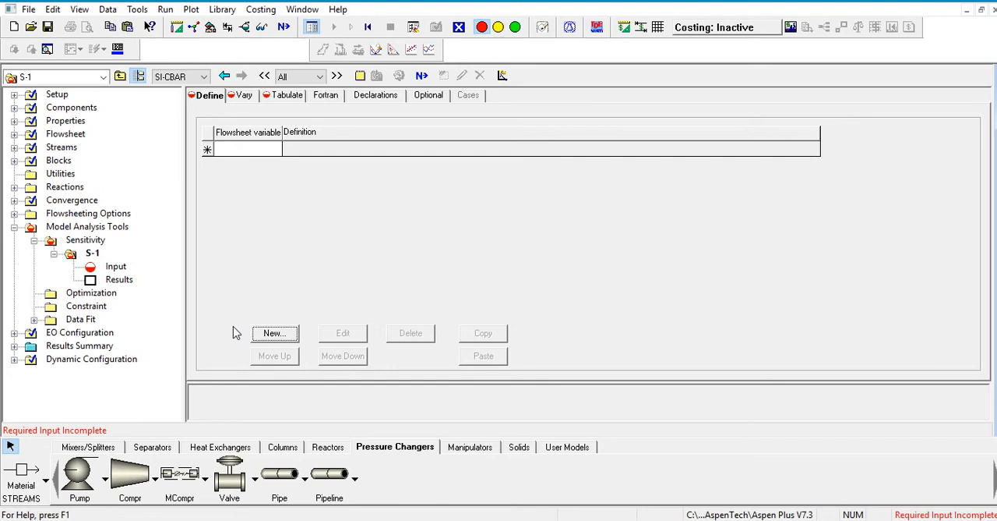
- Add a flowsheet variable named TEMP2 to the definitions of sensitivity analysis S-1
click(257, 149)
key(Caps_Lock)
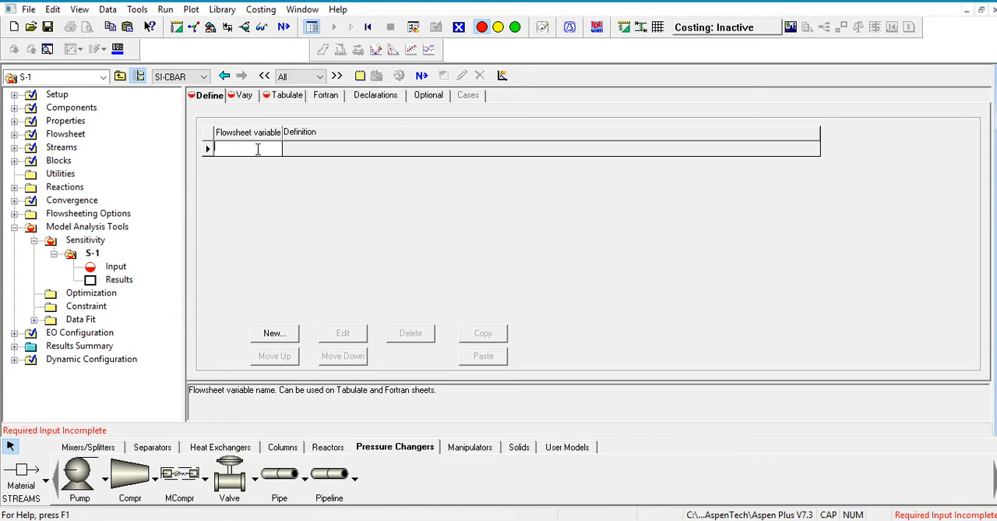
text(TEMP2)
key(Return)
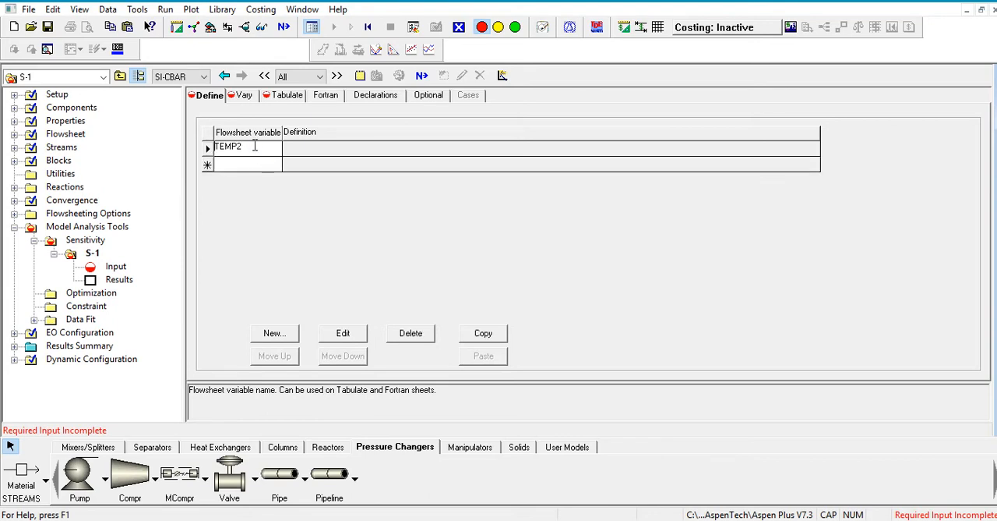
- Define TEMP2 as a Stream-Var referencing the TEMP variable of stream 2, substream MIXED
click(343, 333)
click(273, 113)
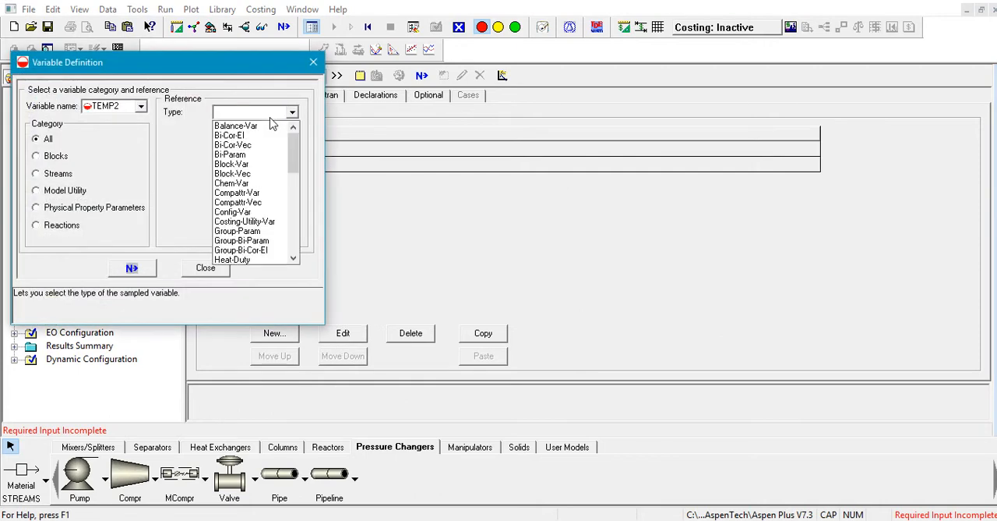
key(s)
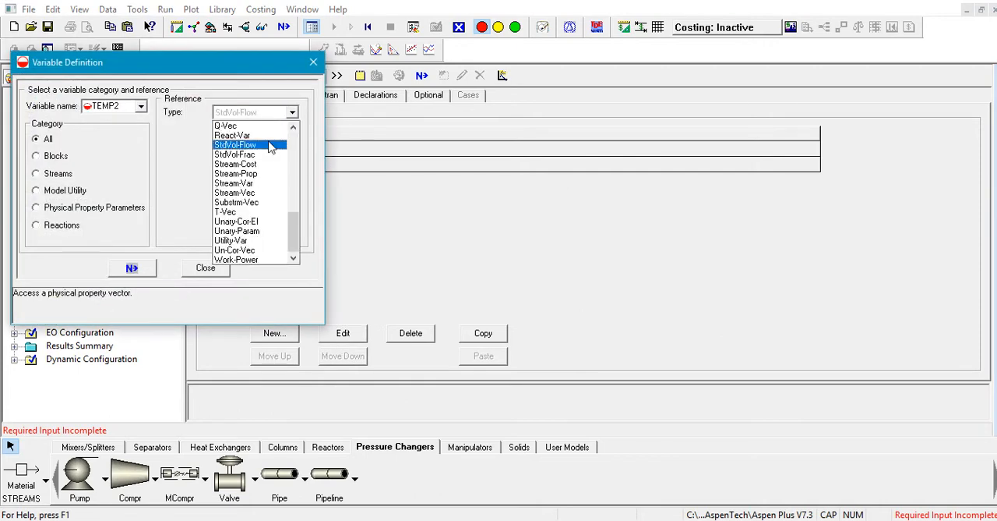
click(262, 184)
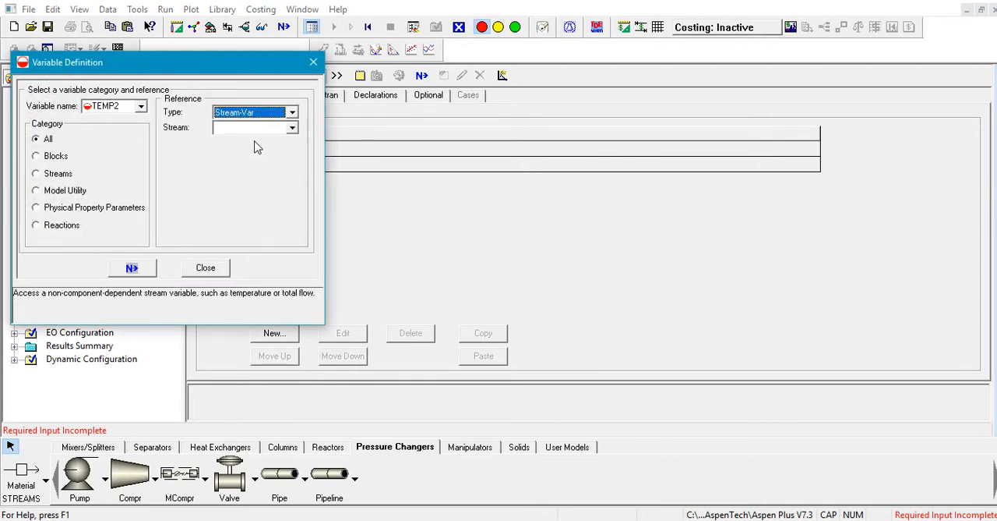
click(253, 130)
click(253, 150)
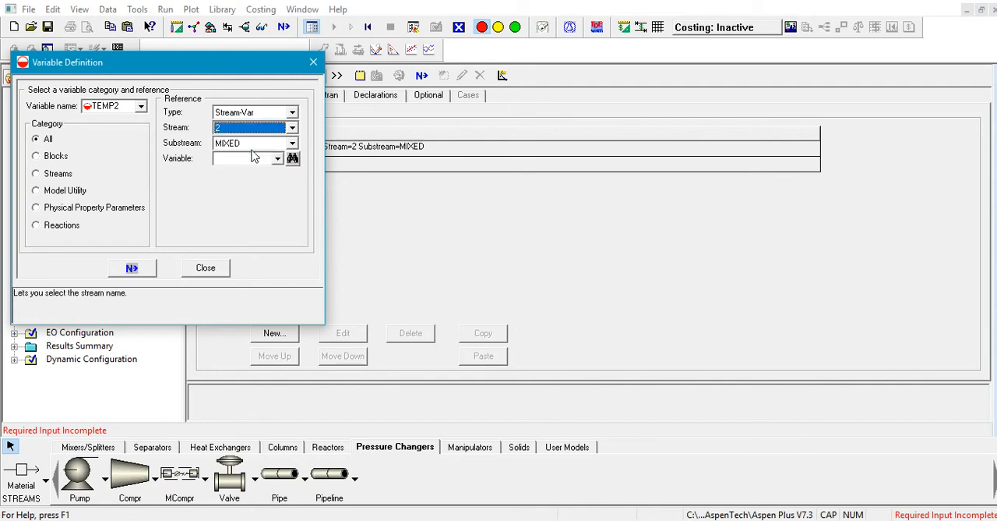
click(242, 158)
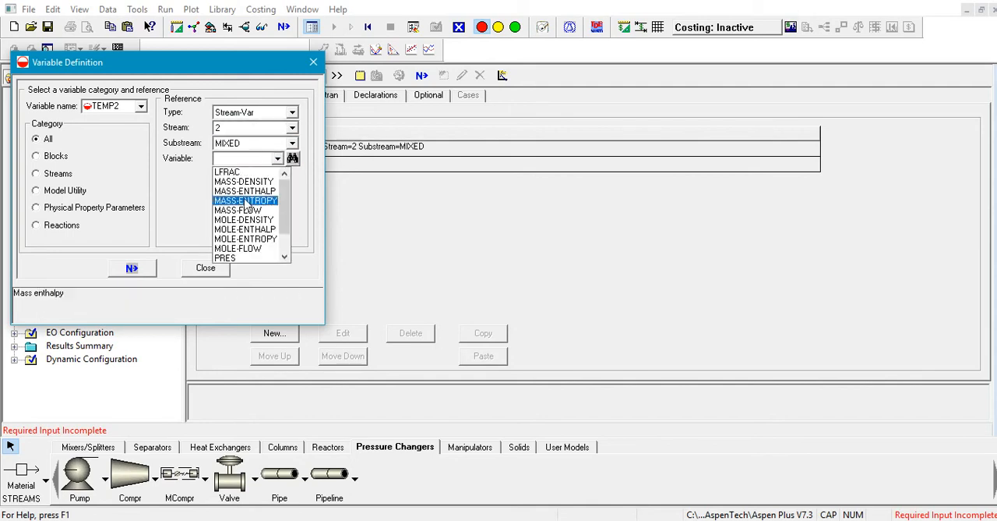
scroll(245, 244, down, 1)
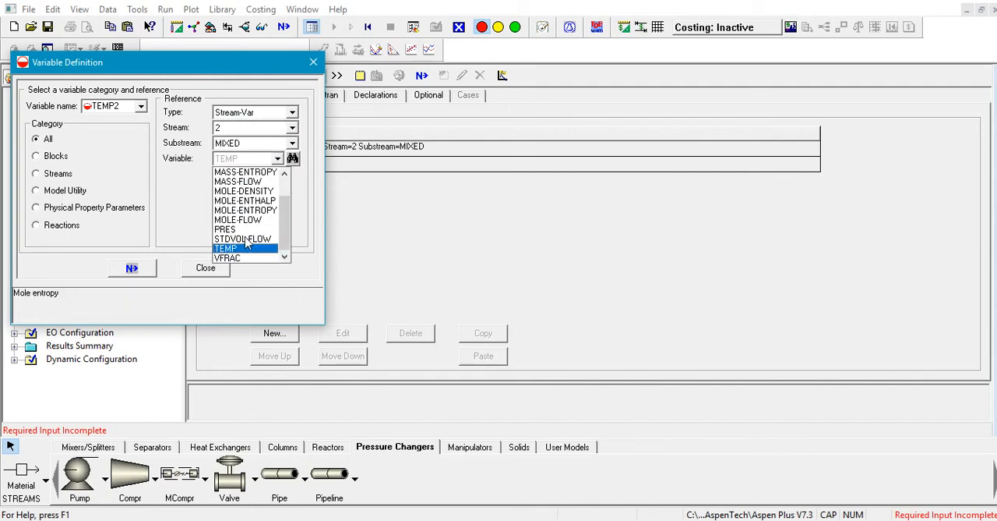
click(253, 250)
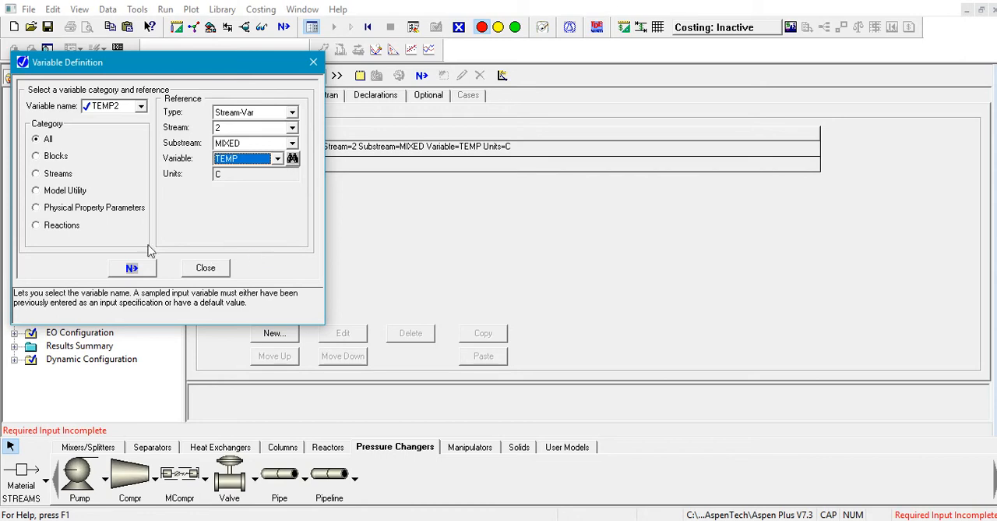
click(204, 268)
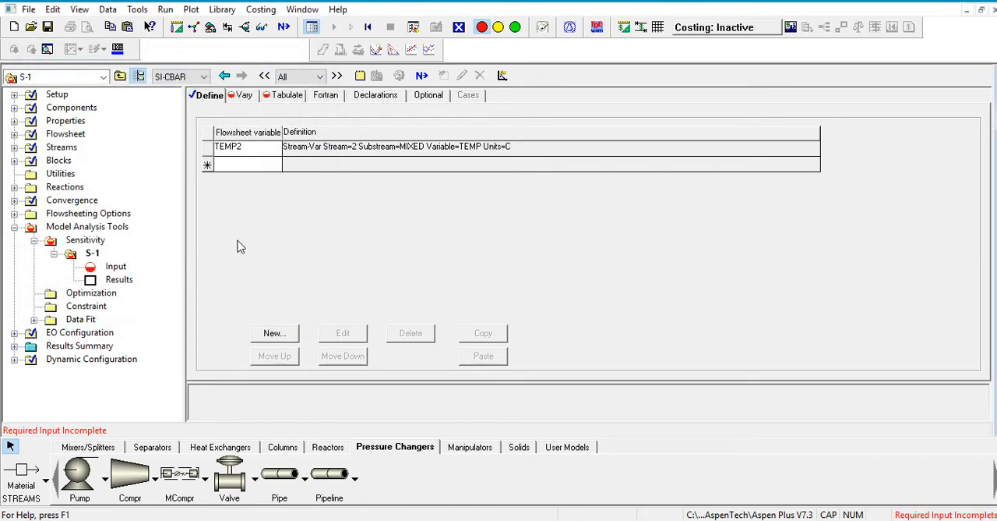
- Set the manipulated variable of S-1 to a Stream-Var for the PRES of stream 1, substream MIXED
click(244, 94)
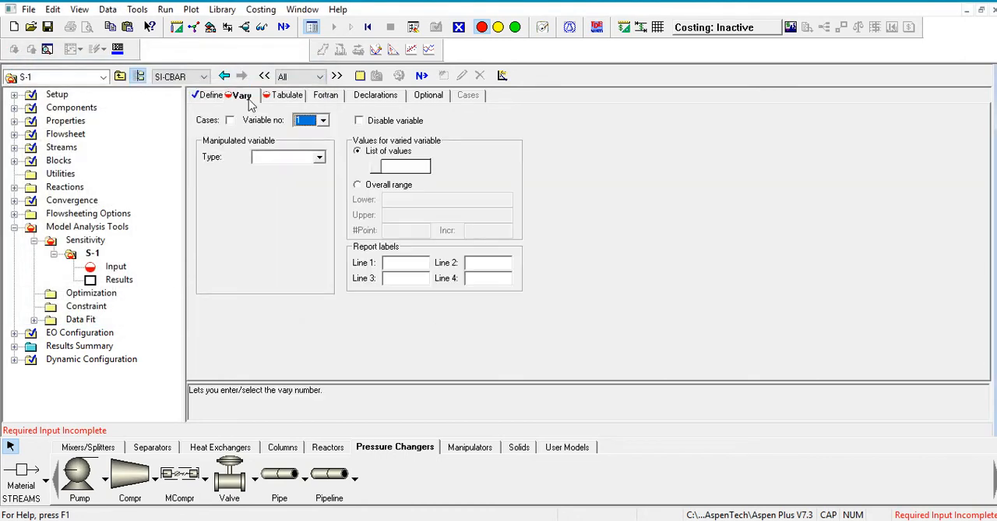
click(318, 159)
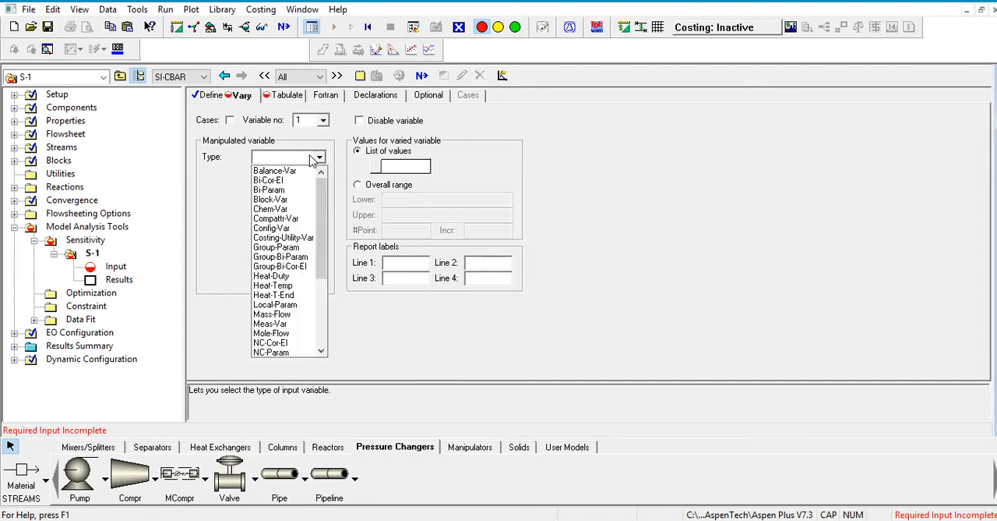
scroll(296, 234, down, 5)
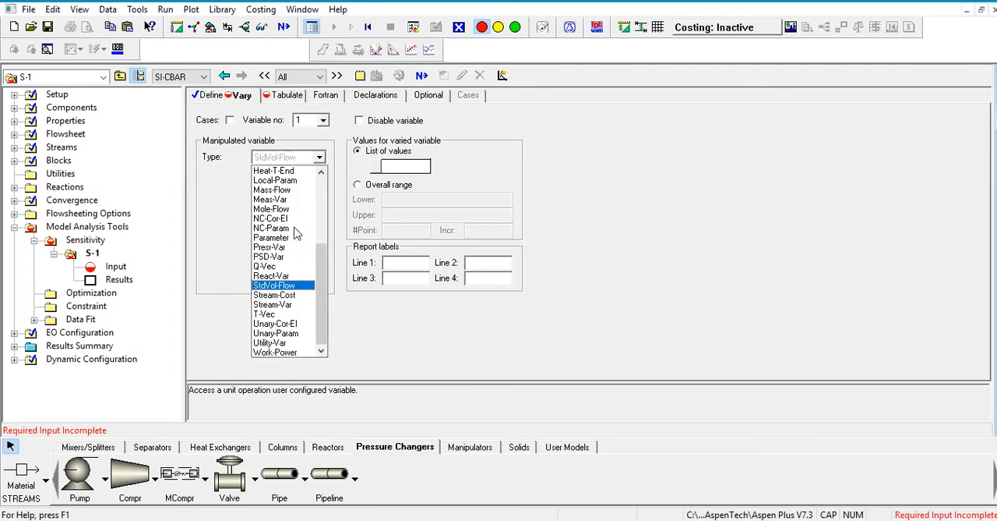
click(290, 303)
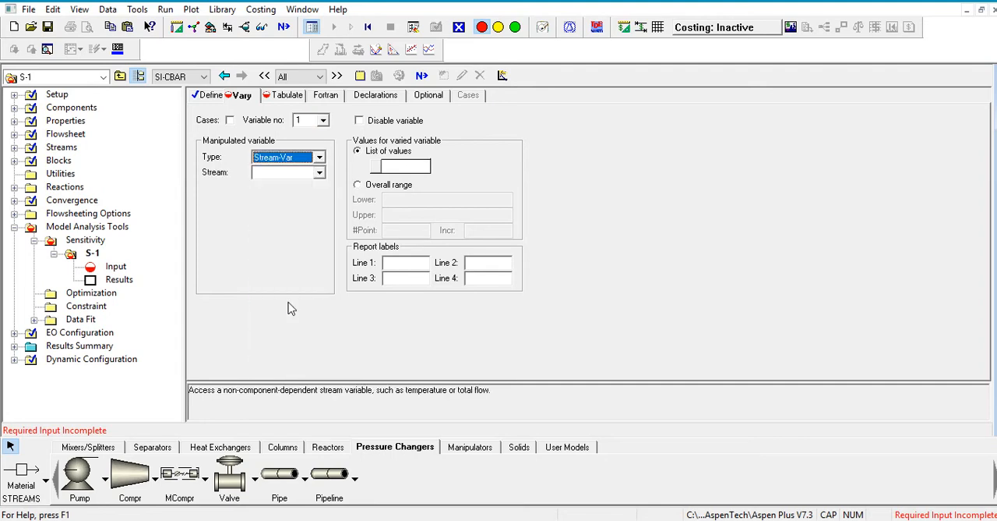
click(299, 176)
click(302, 190)
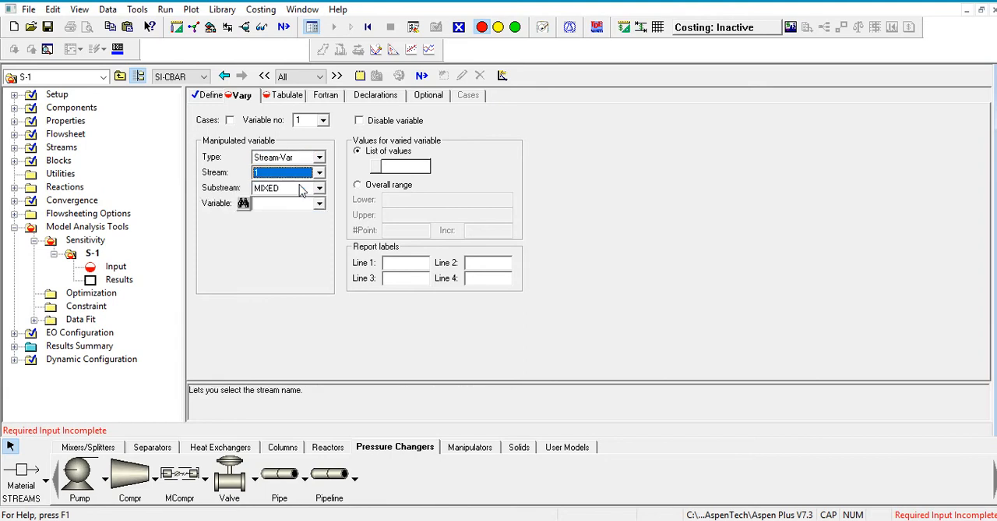
click(307, 204)
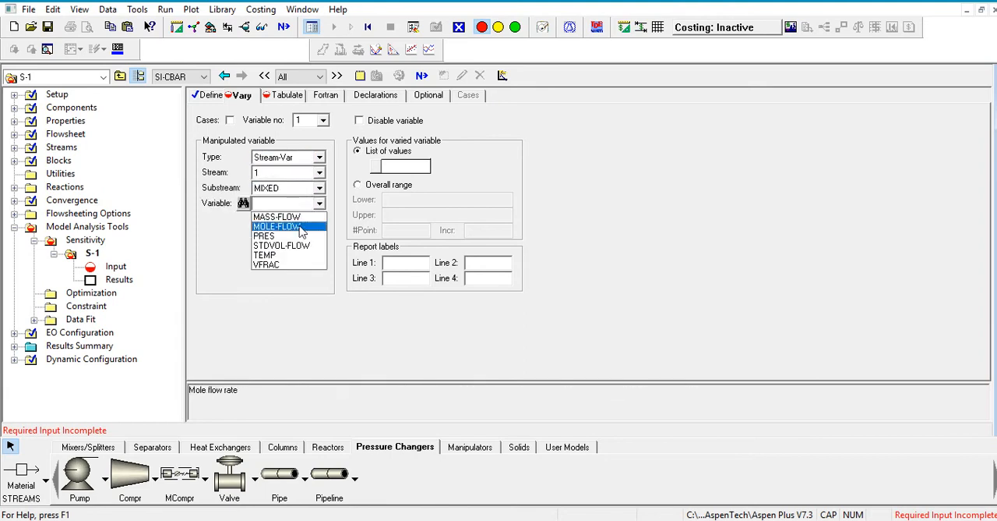
click(295, 235)
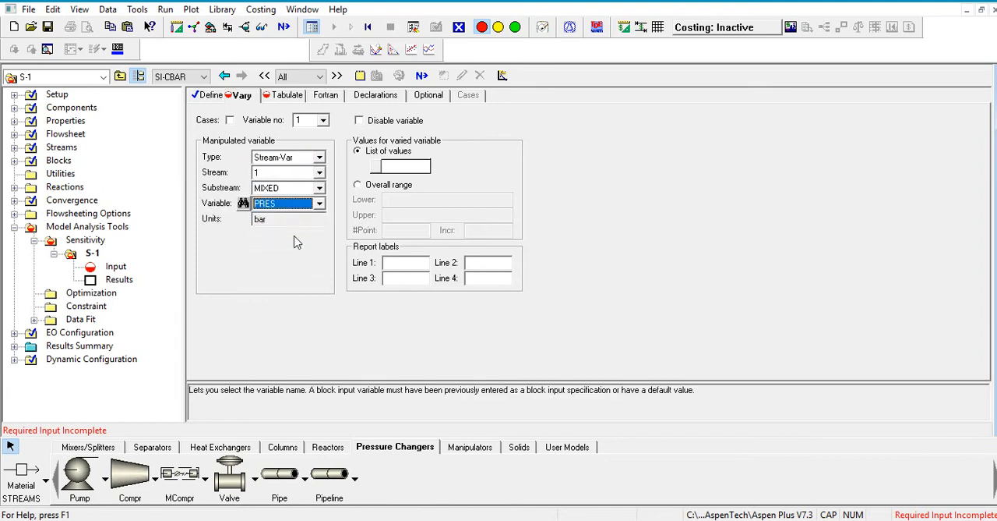
- Vary the stream 1 pressure over an overall range from 0.1 to 60 bar in increments of 1 bar
click(390, 185)
click(418, 199)
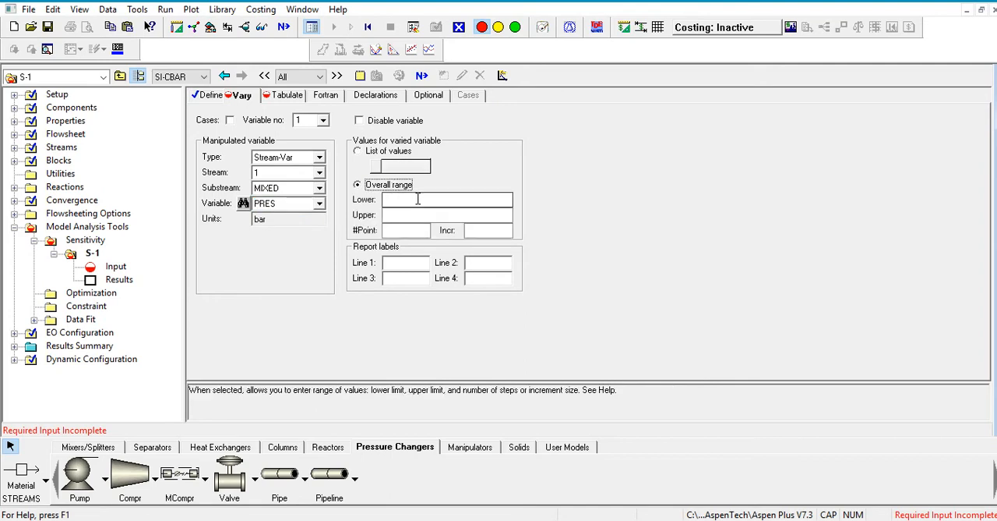
text(.1)
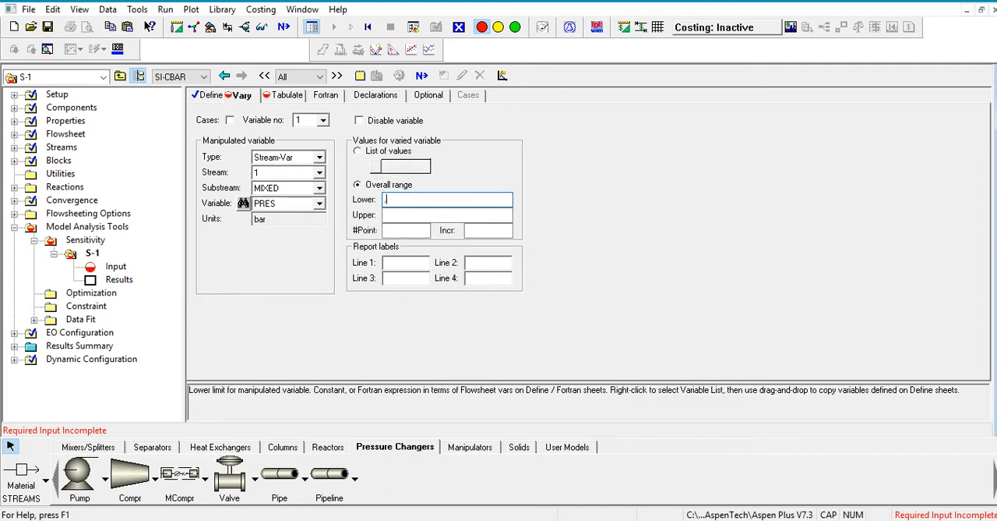
click(438, 214)
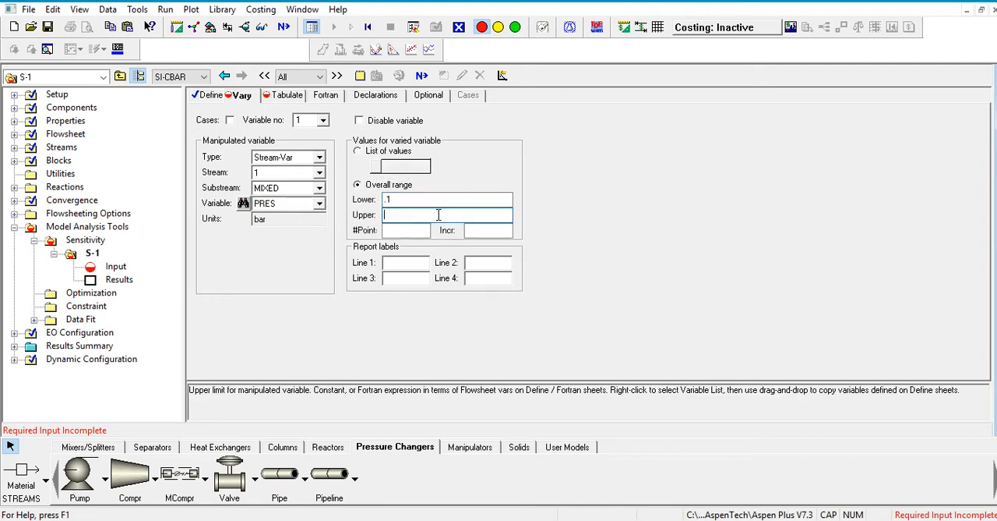
text(60)
click(476, 230)
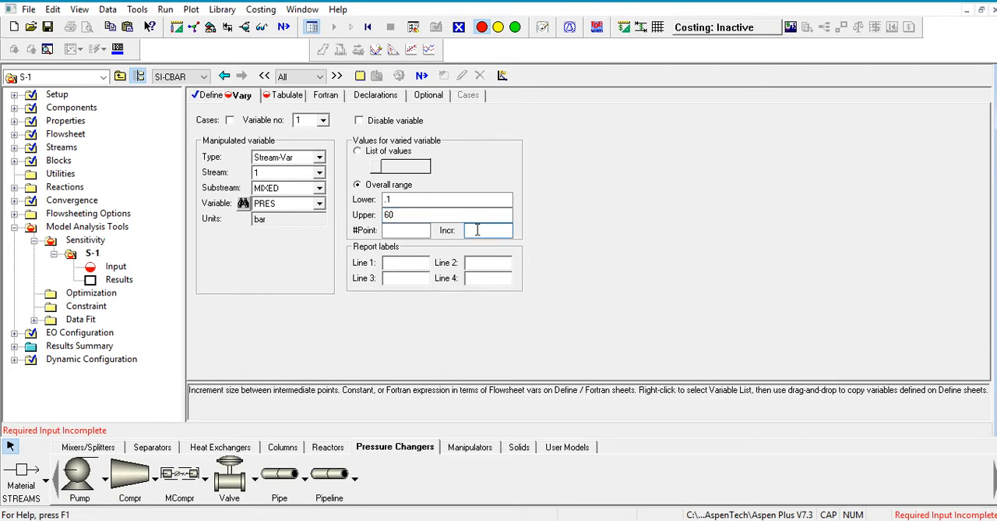
text(5)
- Fill the S-1 tabulation with the defined variable TEMP2 as column 1 and run the simulation
click(287, 95)
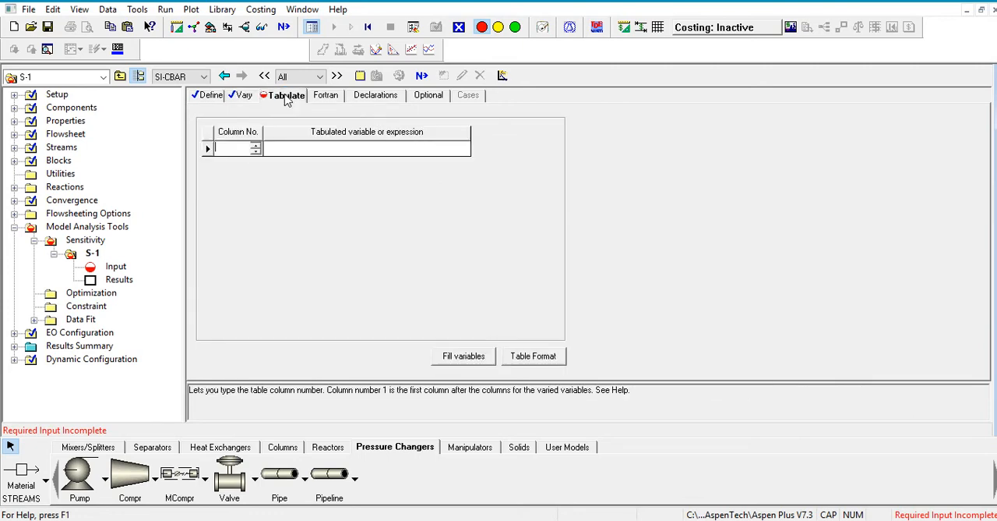
click(468, 359)
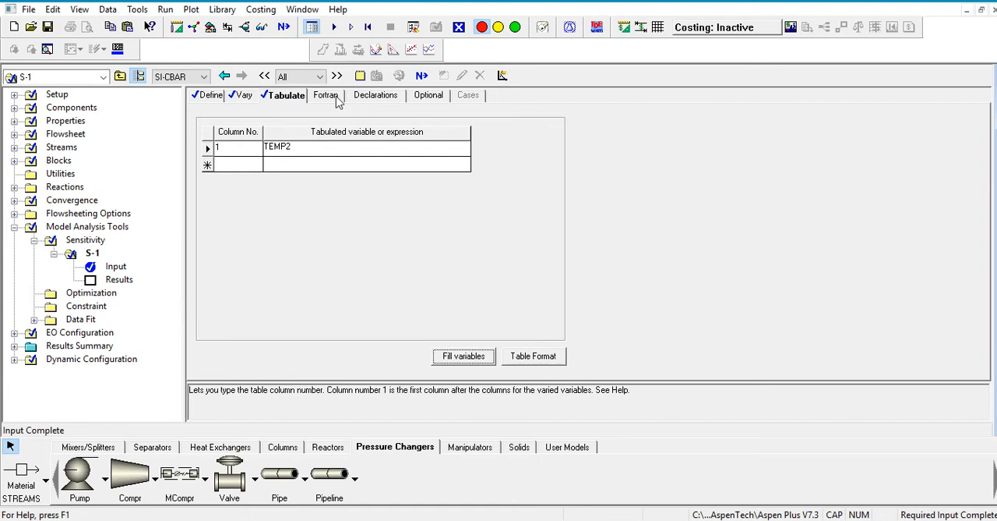
click(285, 31)
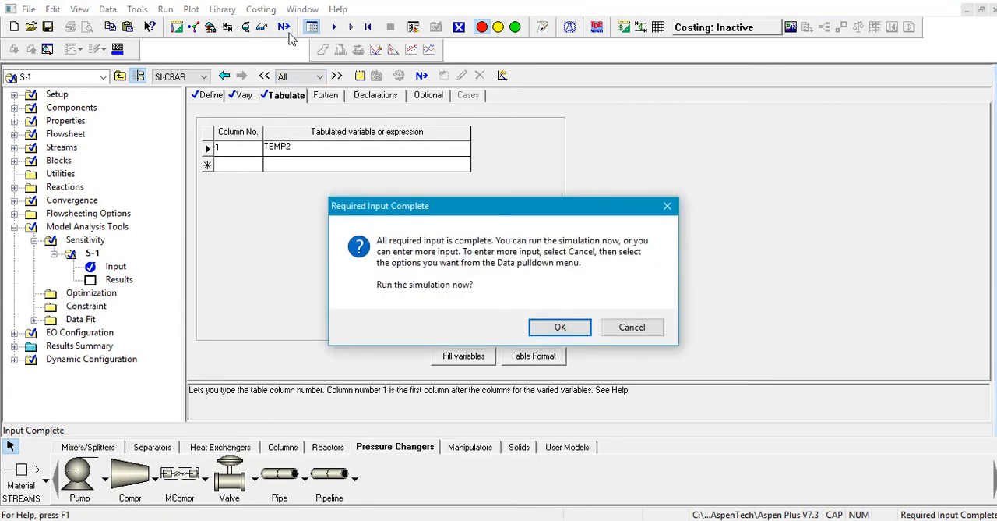
click(560, 330)
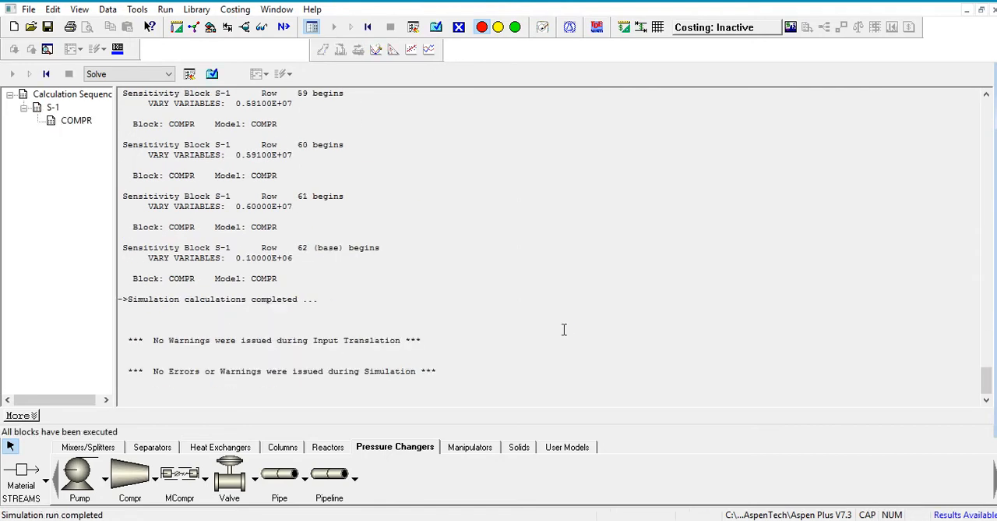
- Open the results of sensitivity analysis S-1 and review the TEMP2 values across the varied pressures
click(212, 76)
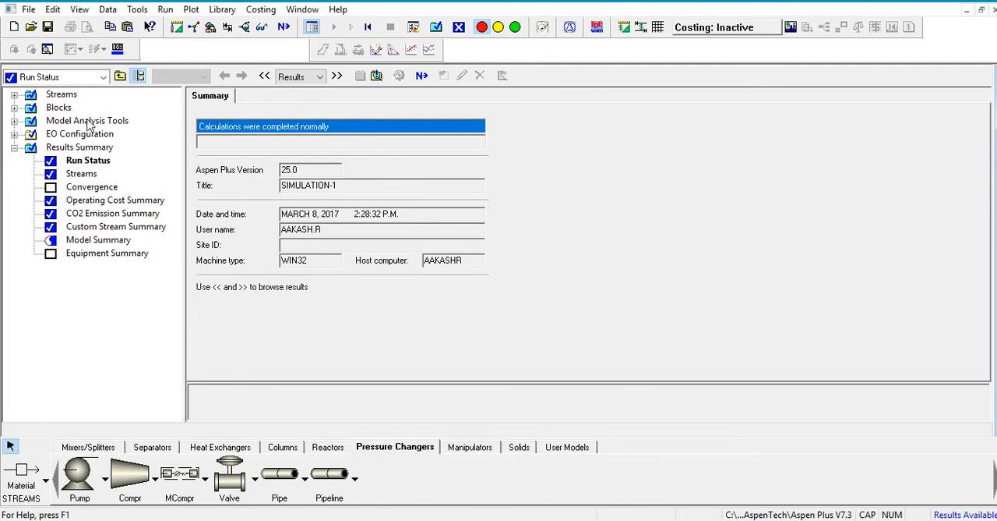
click(84, 121)
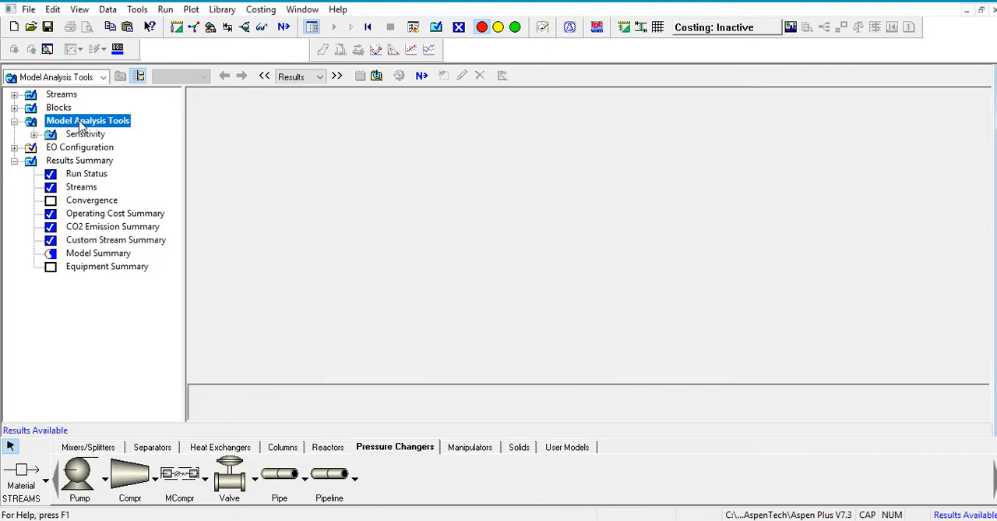
click(87, 135)
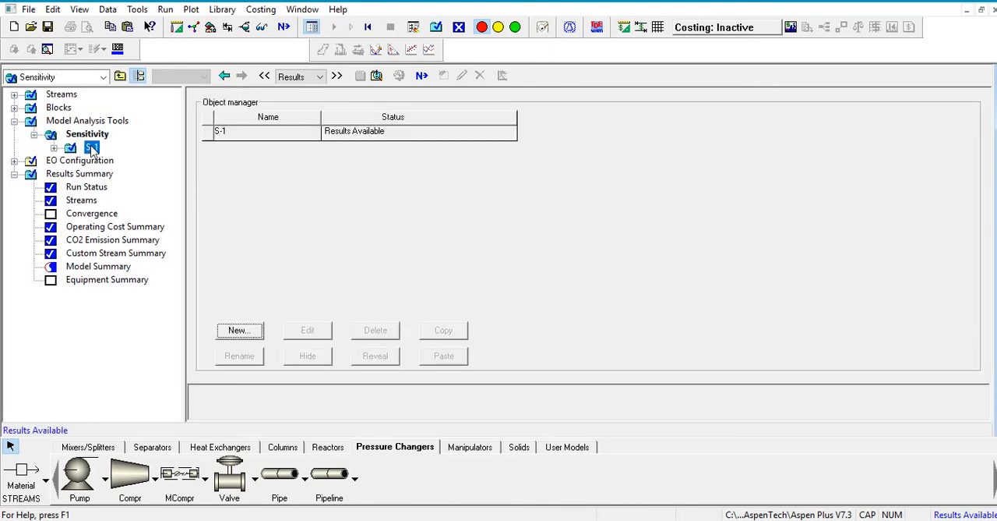
click(91, 148)
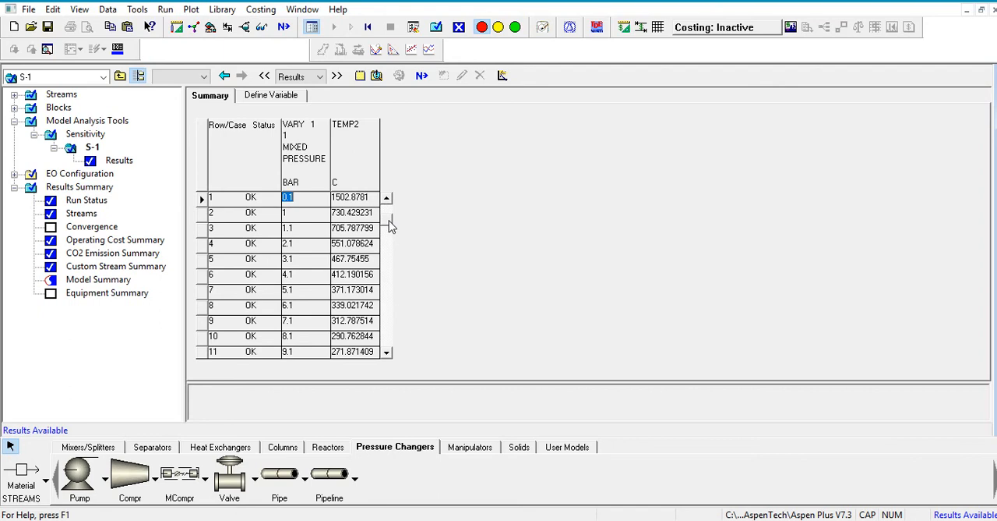
scroll(390, 244, down, 5)
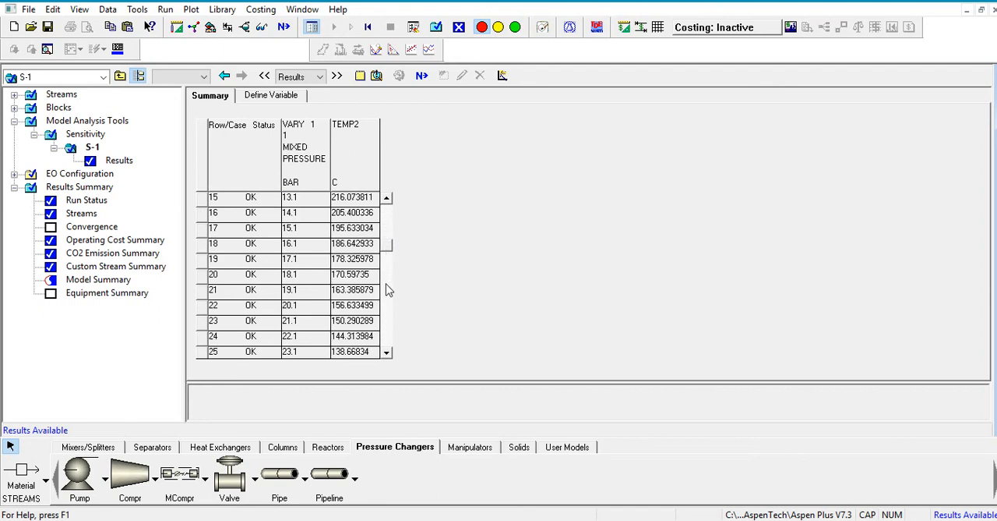
scroll(390, 260, down, 4)
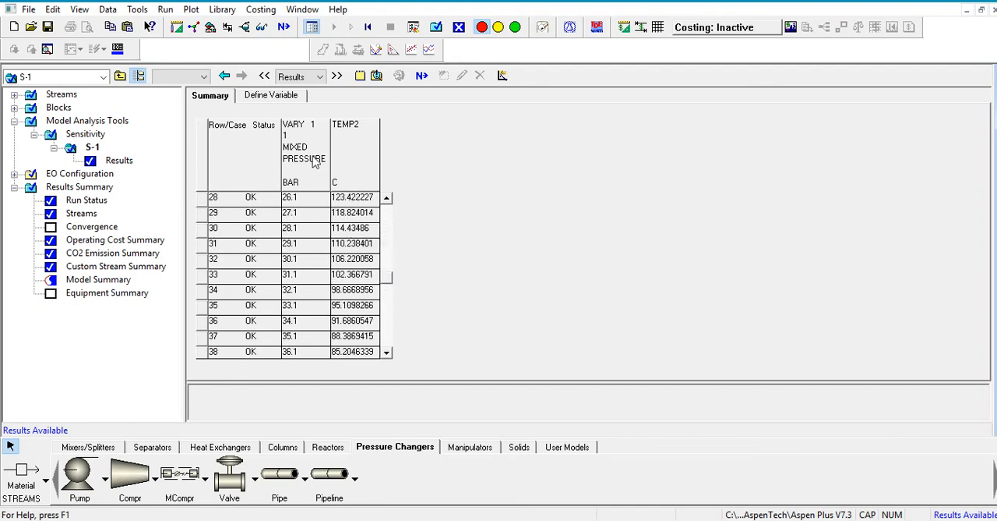
- Plot the S-1 results with the stream 1 pressure as X-axis variable and TEMP2 as Y-axis variable
click(313, 153)
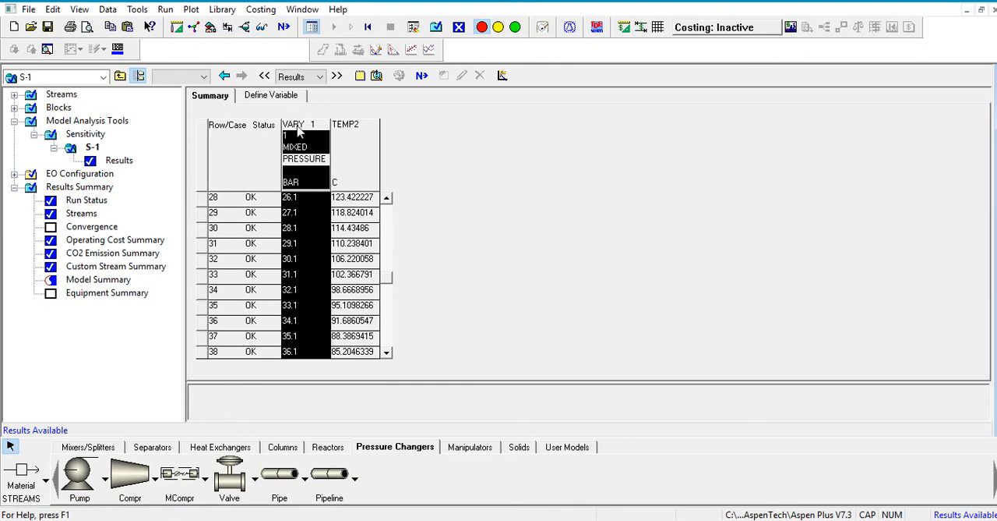
click(191, 10)
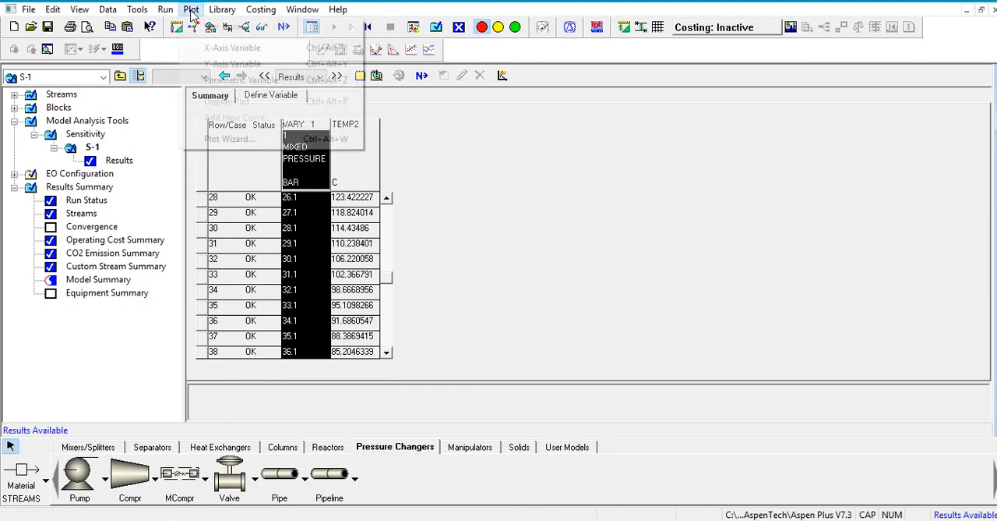
click(222, 52)
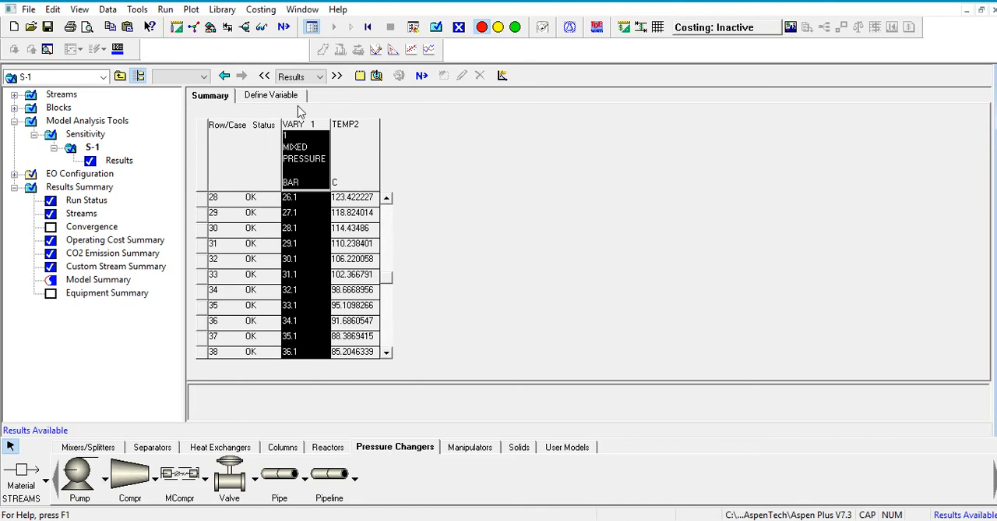
click(351, 149)
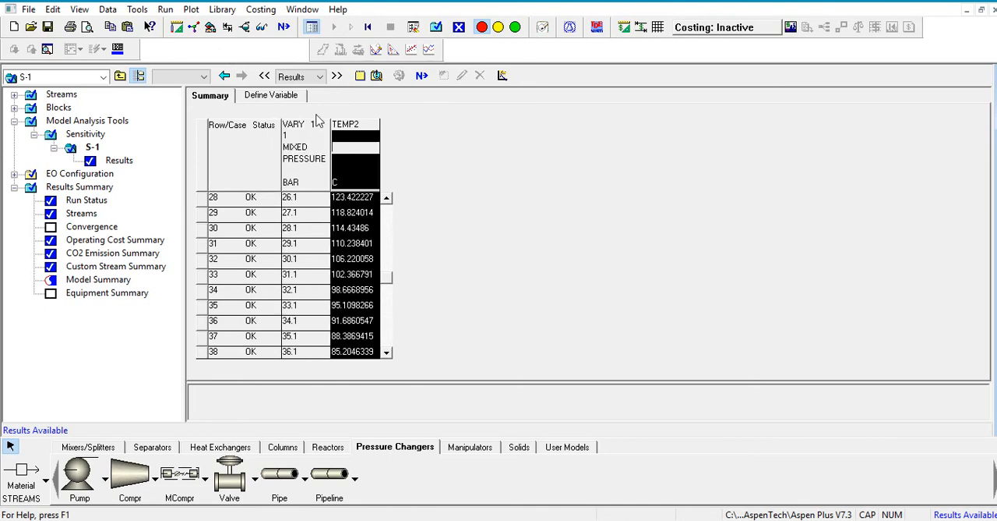
click(191, 9)
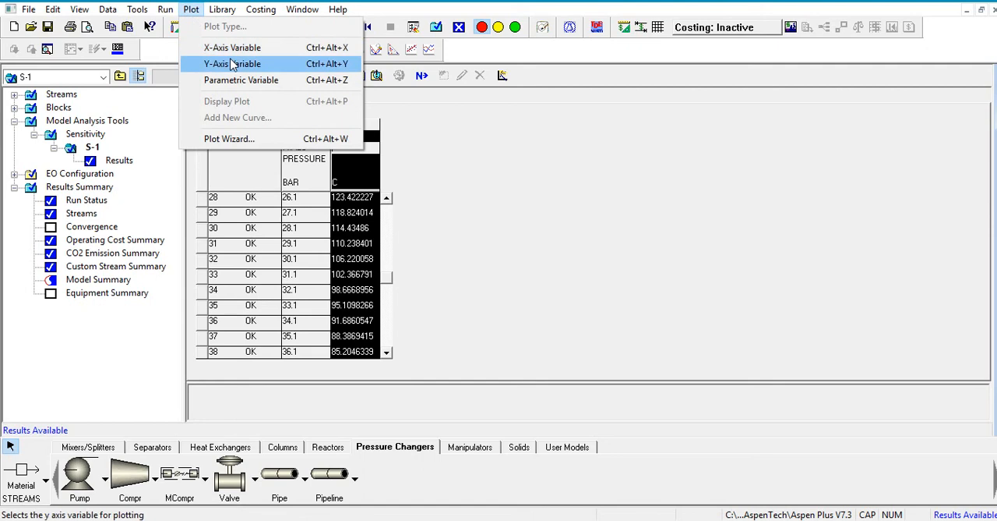
click(231, 63)
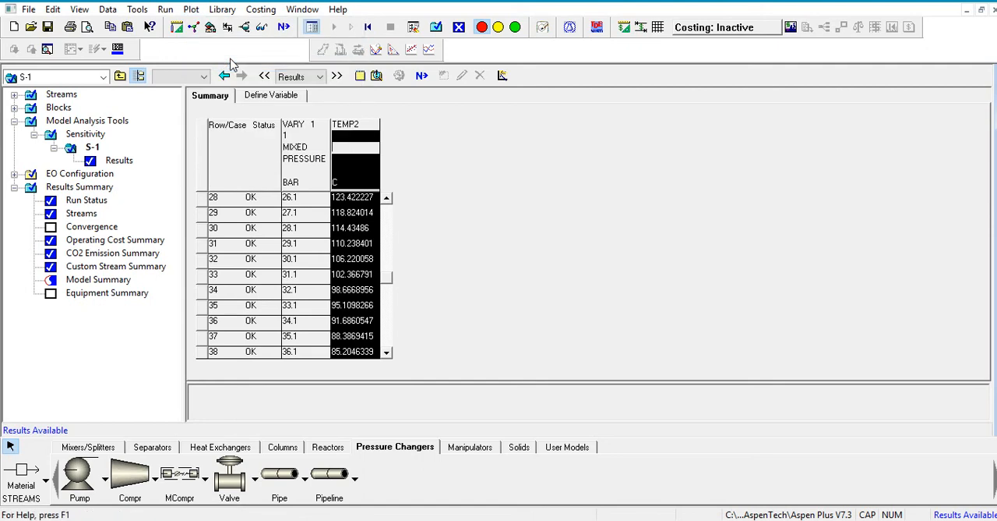
click(191, 9)
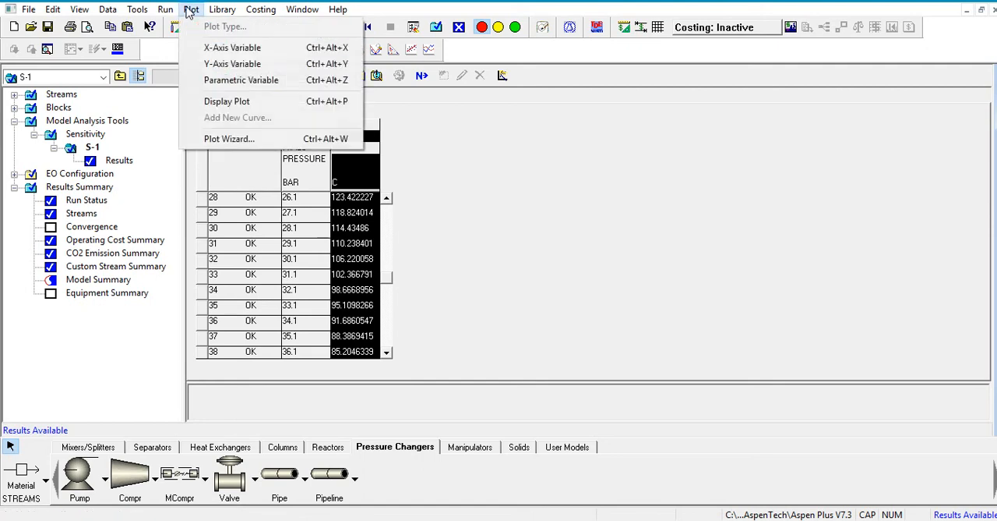
click(227, 101)
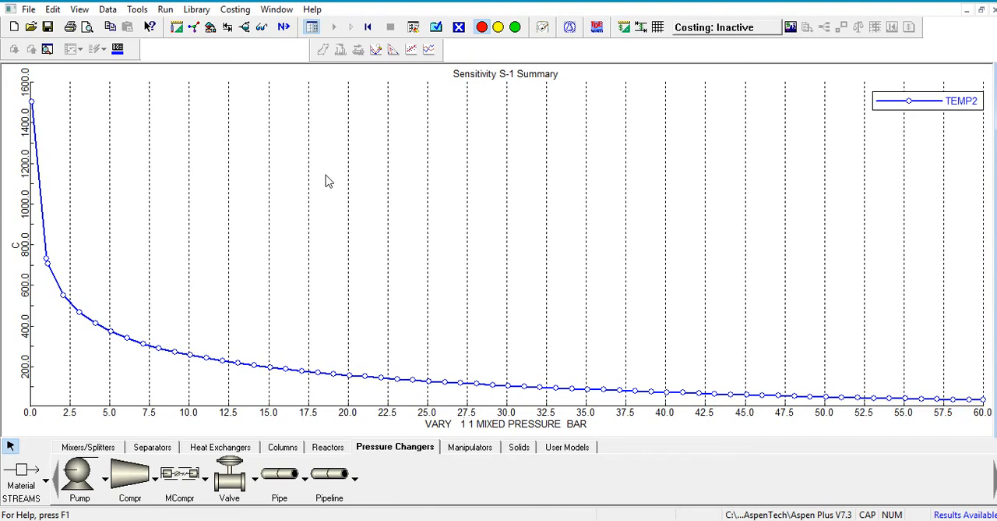
- Switch from the sensitivity plot back to the process flowsheet of the compressor
click(277, 9)
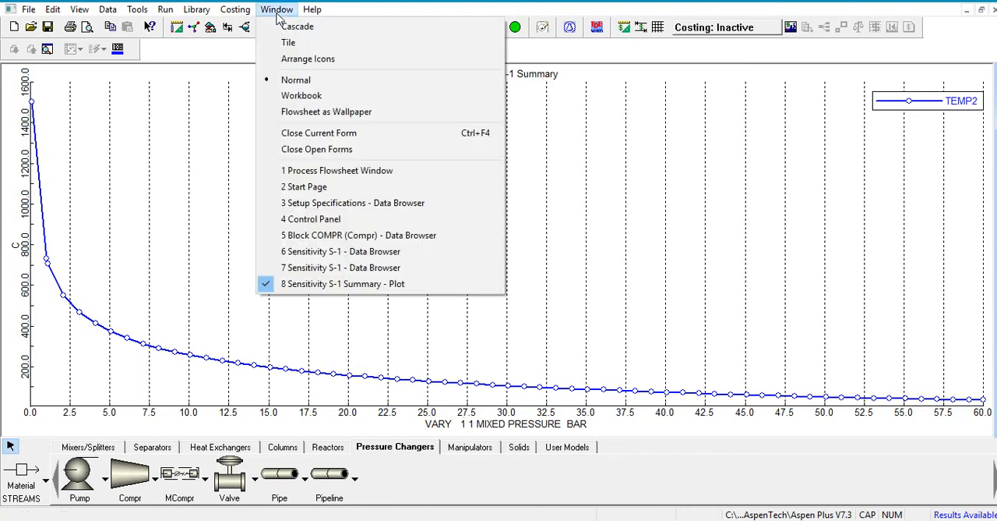
click(361, 172)
click(320, 239)
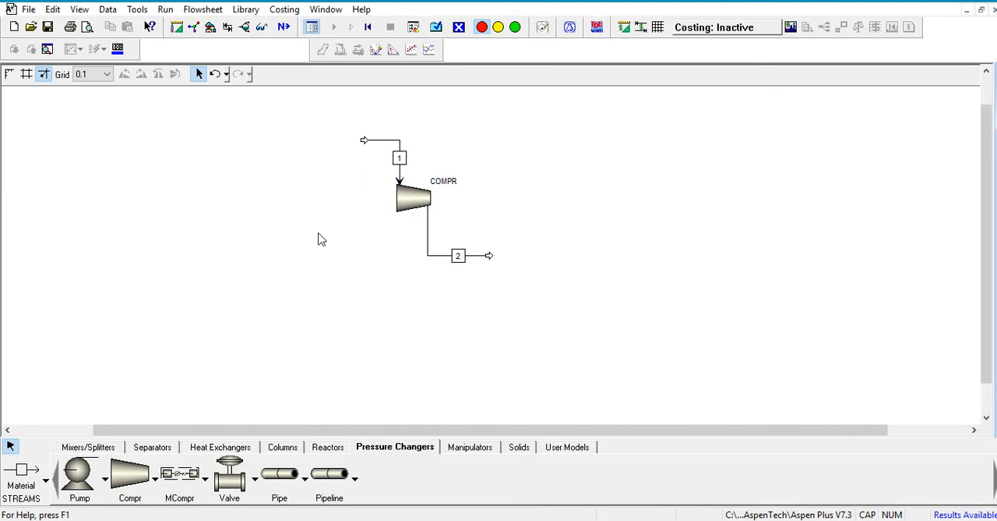